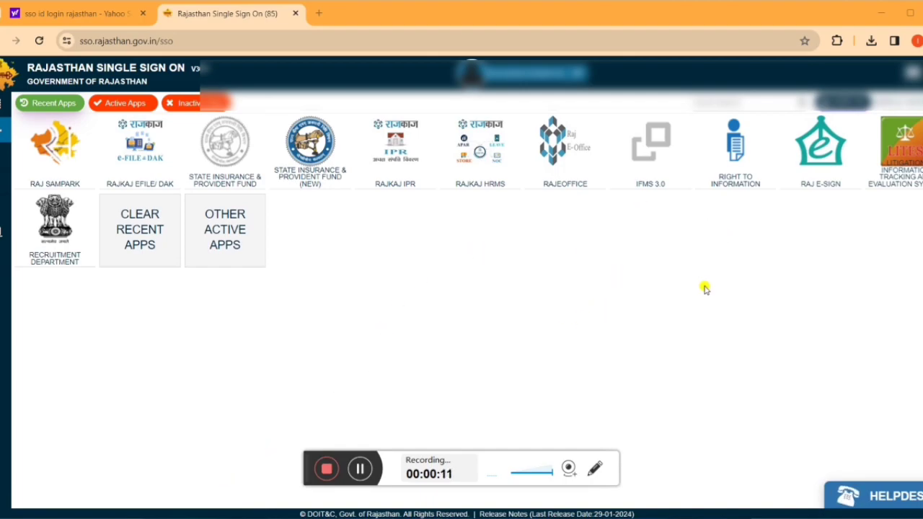
Step: Open IFMS 3.0, access the Workspace space, and enter the Employee Management module under Disbursement Engine
{"action": "left_click", "coordinate": [658, 157]}
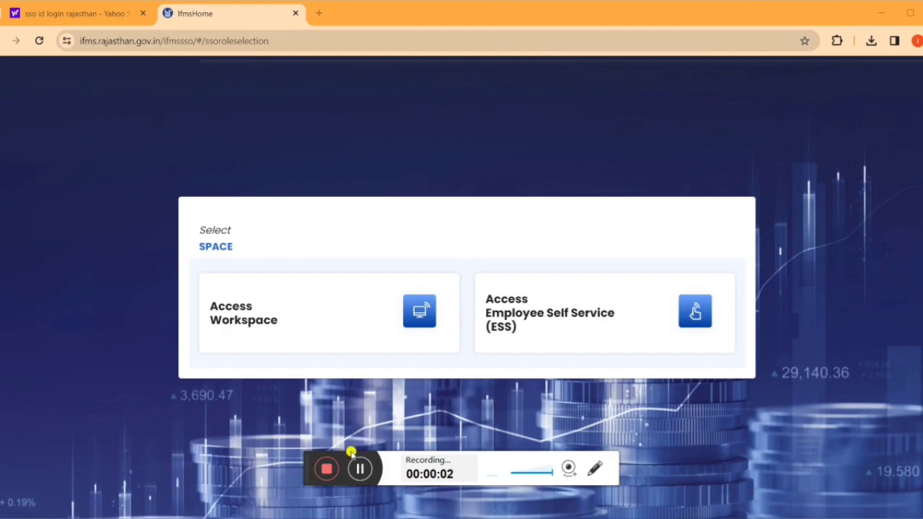
{"action": "left_click", "coordinate": [421, 319]}
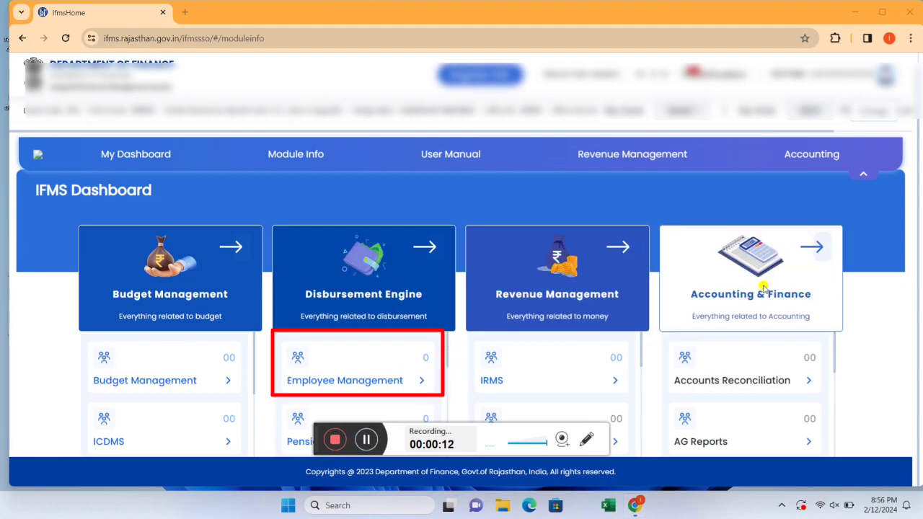
{"action": "left_click", "coordinate": [390, 380]}
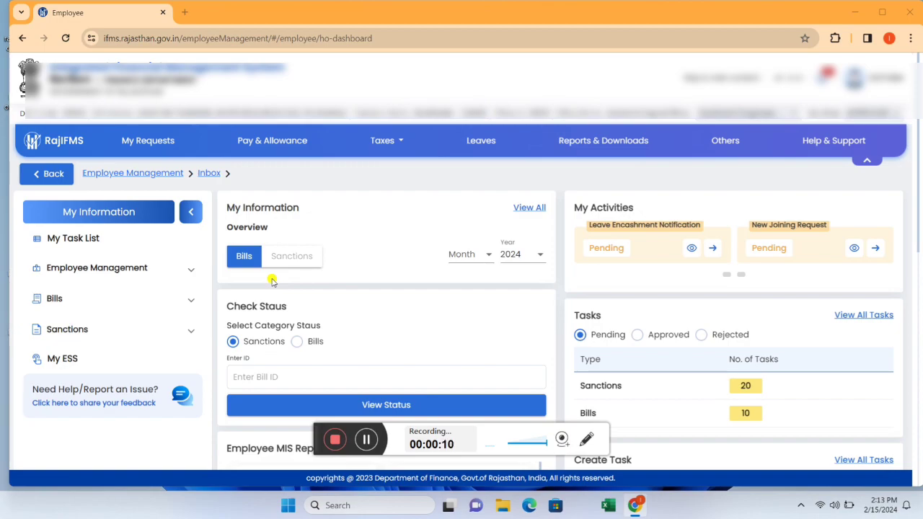
Step: Expand the Employee Management section and look through its subsections, including the Employee Modification options
{"action": "left_click", "coordinate": [152, 275]}
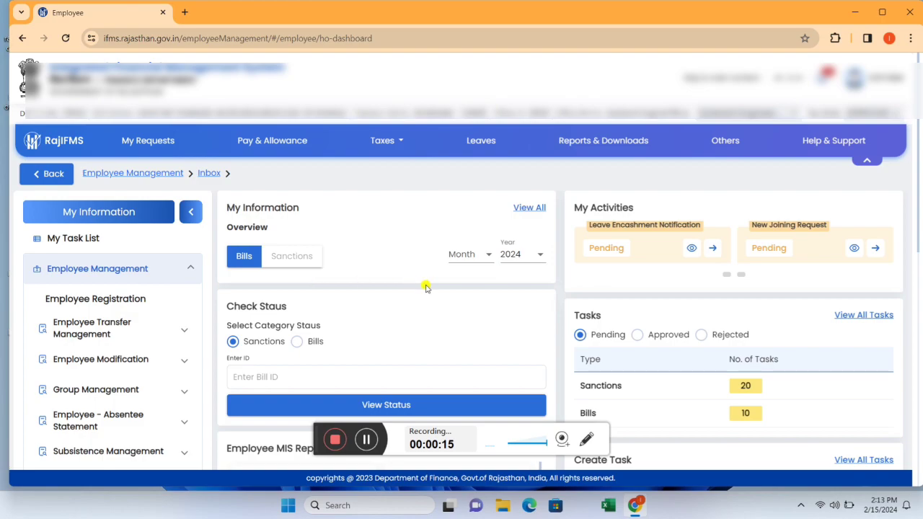
{"action": "left_click", "coordinate": [920, 440]}
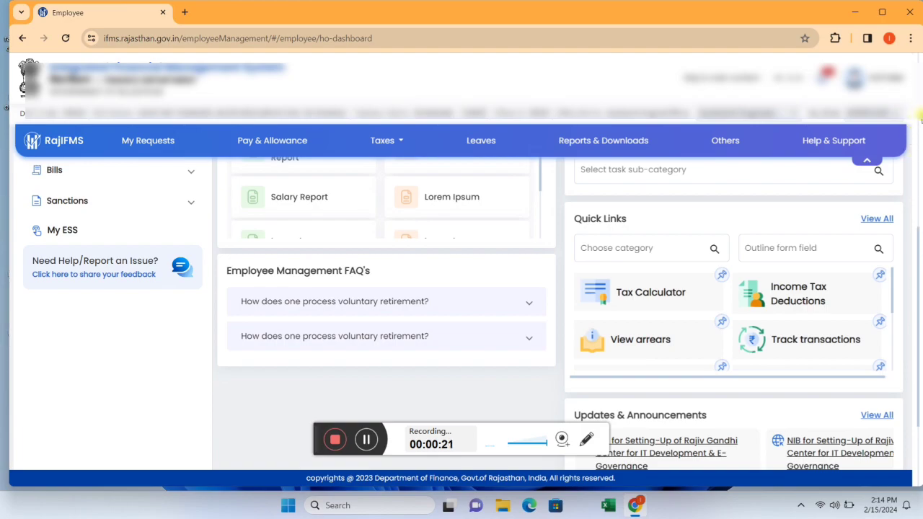
{"action": "left_click", "coordinate": [920, 115]}
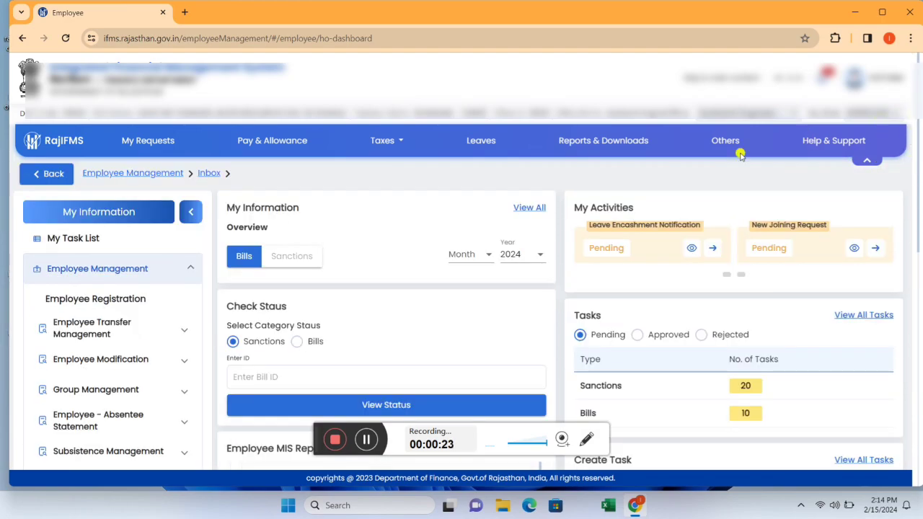
{"action": "left_click", "coordinate": [134, 355]}
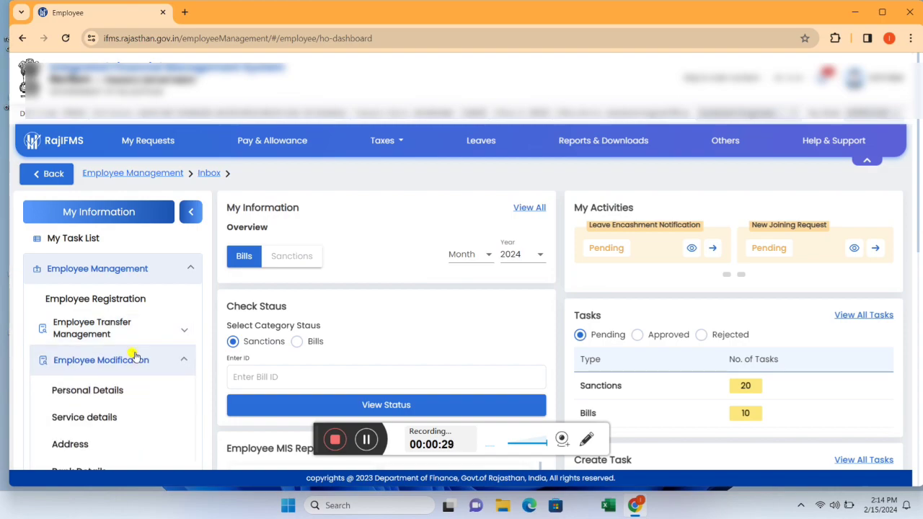
{"action": "scroll", "coordinate": [134, 355], "scroll_direction": "down", "scroll_amount": 2}
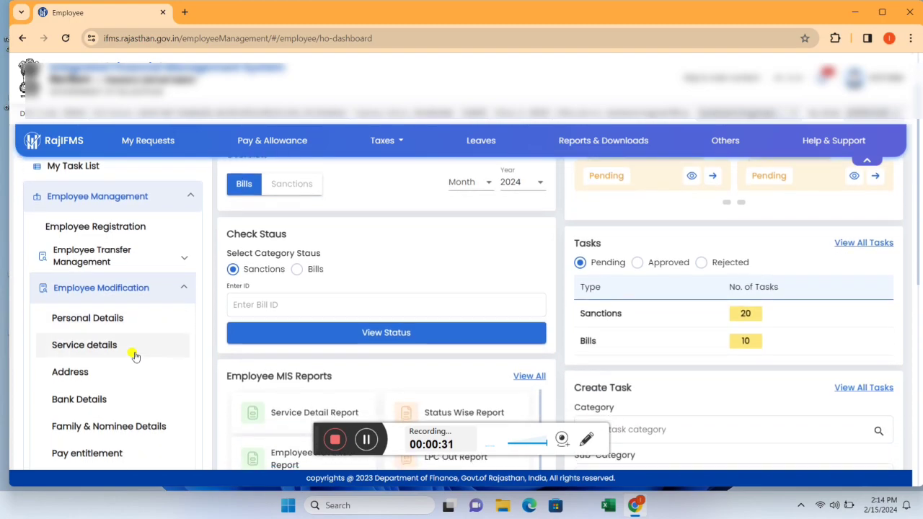
{"action": "scroll", "coordinate": [134, 355], "scroll_direction": "down", "scroll_amount": 1}
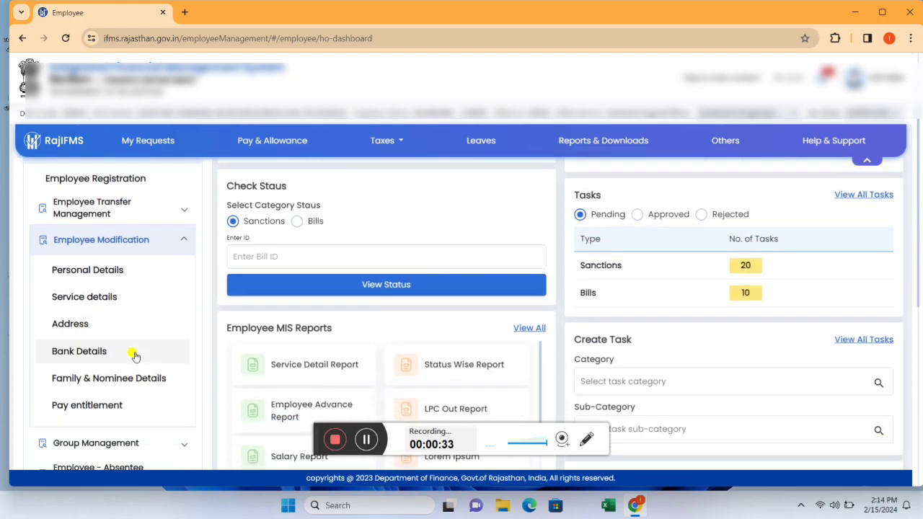
{"action": "scroll", "coordinate": [134, 355], "scroll_direction": "down", "scroll_amount": 1}
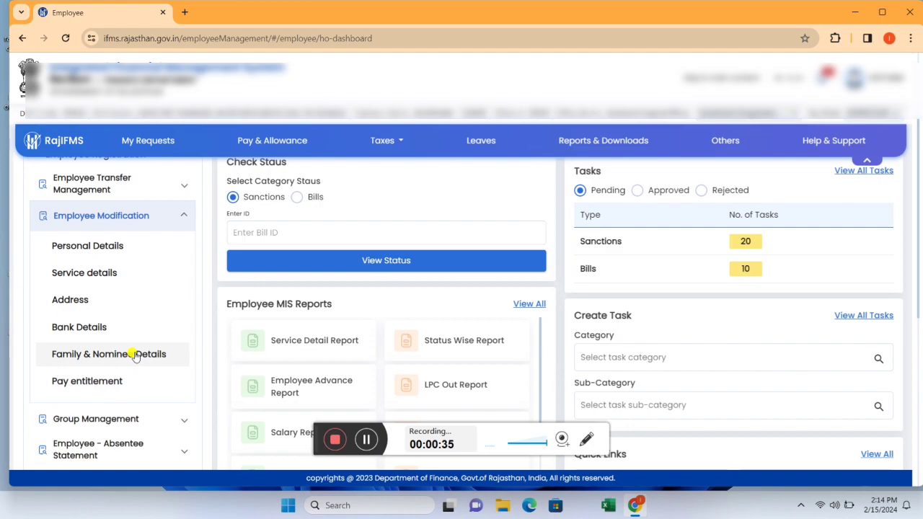
{"action": "scroll", "coordinate": [134, 355], "scroll_direction": "down", "scroll_amount": 2}
{"action": "scroll", "coordinate": [134, 355], "scroll_direction": "down", "scroll_amount": 1}
{"action": "scroll", "coordinate": [134, 355], "scroll_direction": "down", "scroll_amount": 2}
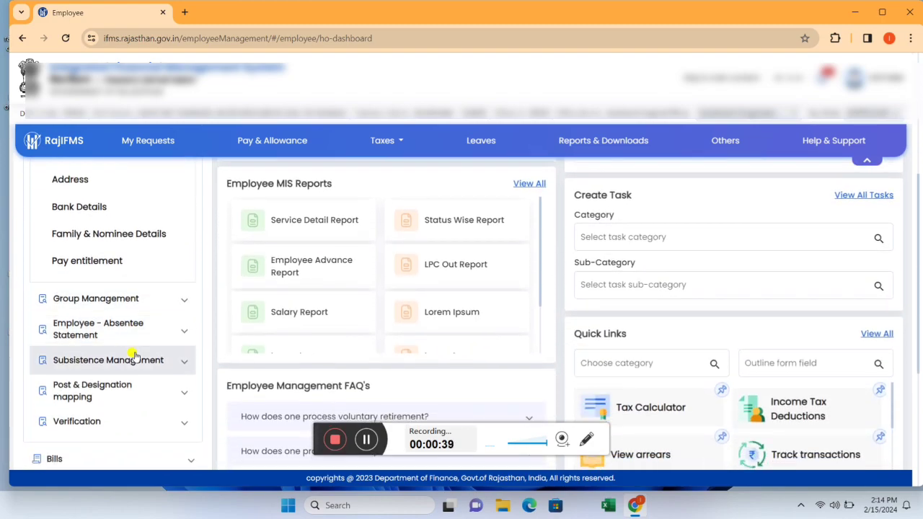
{"action": "scroll", "coordinate": [134, 354], "scroll_direction": "down", "scroll_amount": 2}
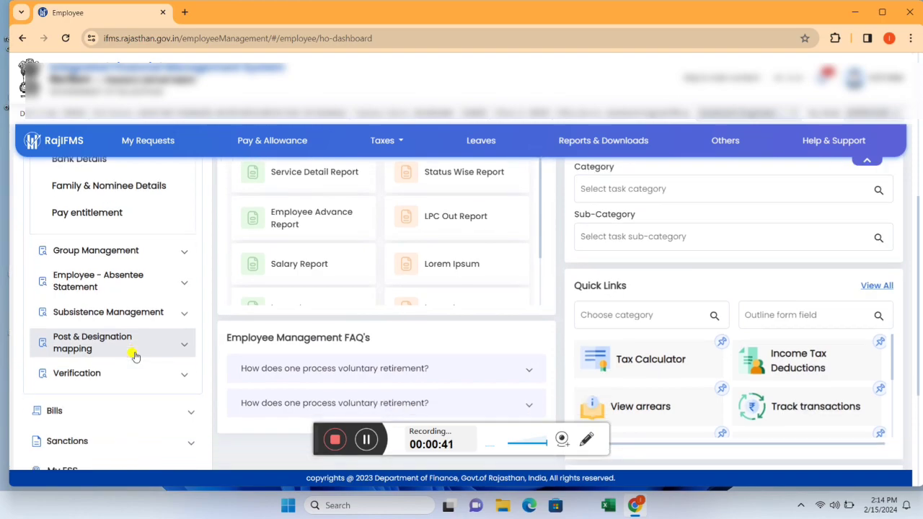
Step: Open the Employee Verification list from the Verification section of Employee Management
{"action": "left_click", "coordinate": [171, 374]}
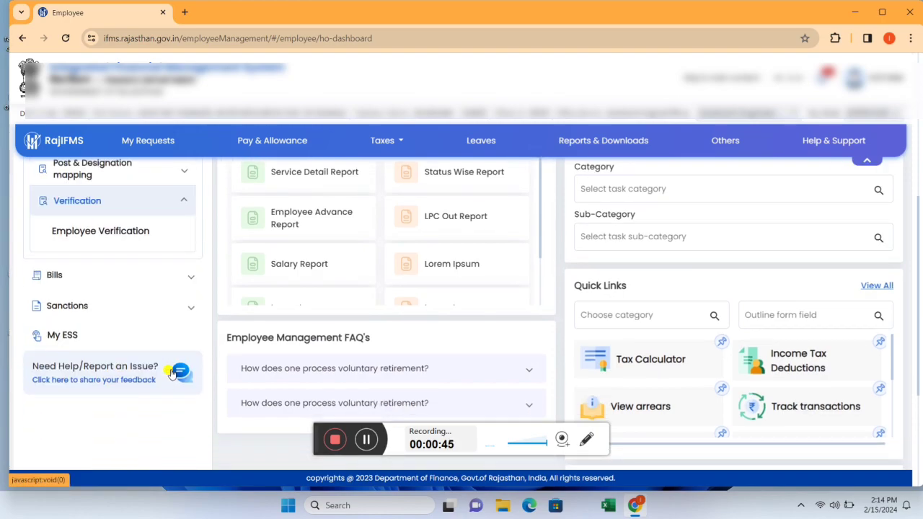
{"action": "left_click", "coordinate": [121, 231]}
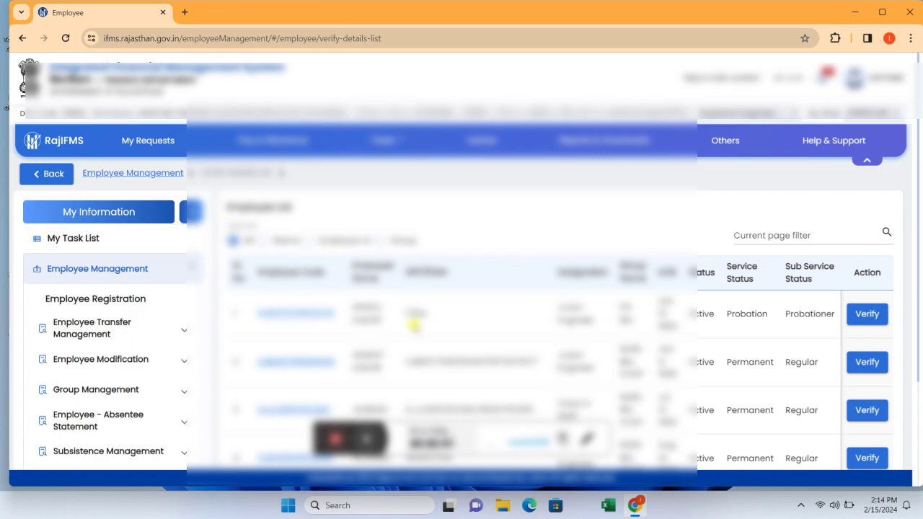
{"action": "scroll", "coordinate": [462, 303], "scroll_direction": "down", "scroll_amount": 1}
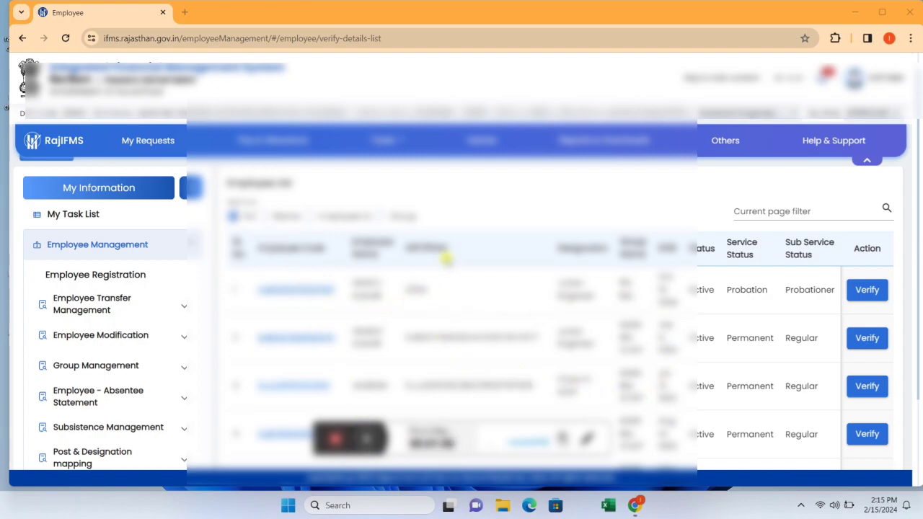
Step: Filter the employee list by group, choosing the second employee group offered
{"action": "left_click", "coordinate": [377, 216]}
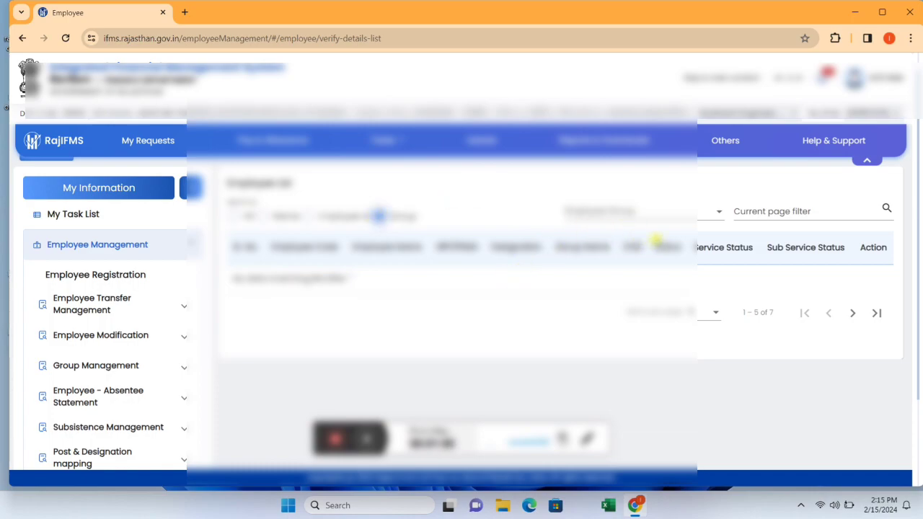
{"action": "left_click", "coordinate": [700, 214]}
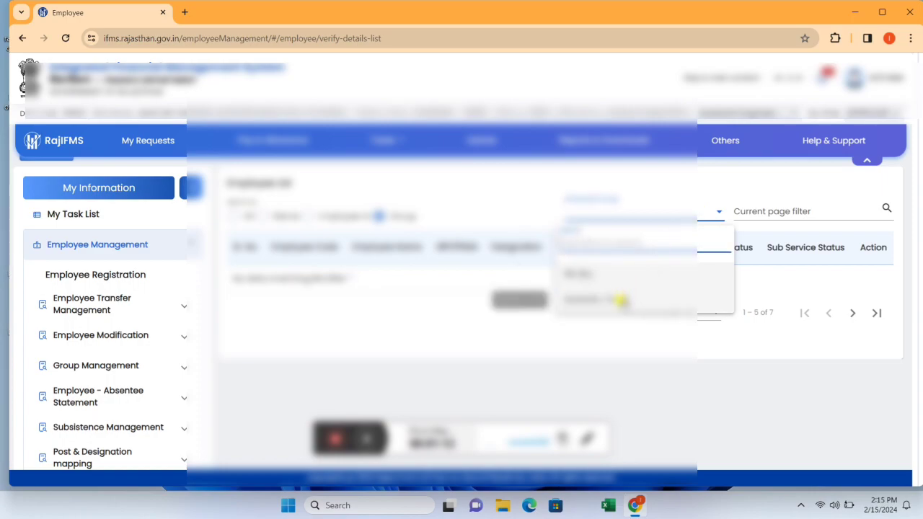
{"action": "left_click", "coordinate": [620, 300]}
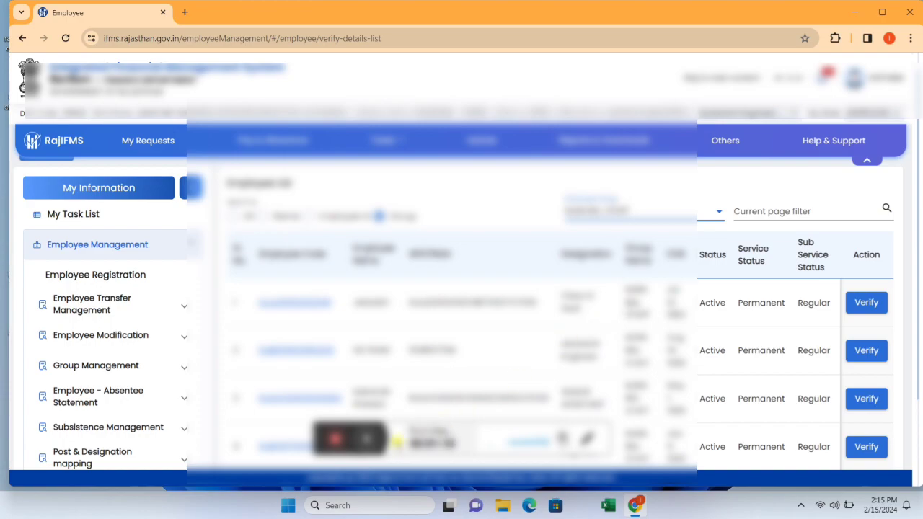
{"action": "left_click", "coordinate": [370, 440]}
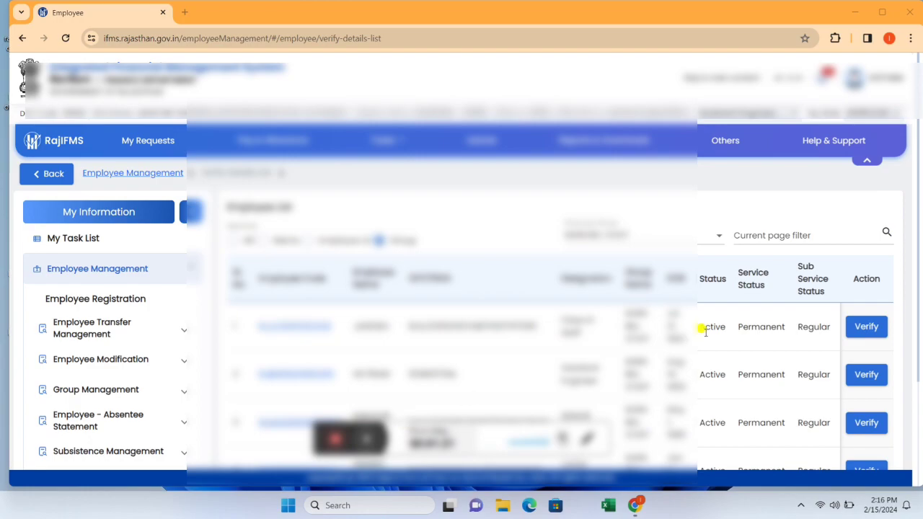
Step: Change the employee group filter to the first group offered
{"action": "left_click", "coordinate": [718, 240]}
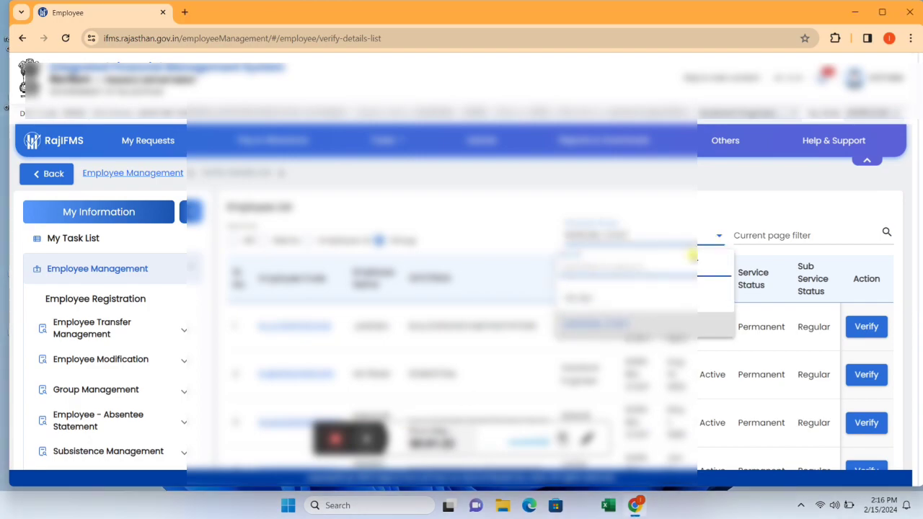
{"action": "left_click", "coordinate": [629, 306]}
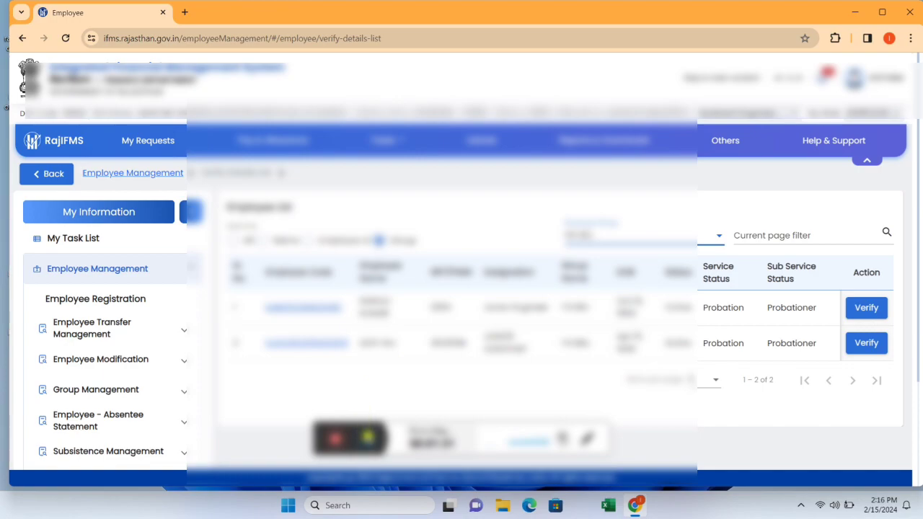
{"action": "left_click", "coordinate": [368, 439]}
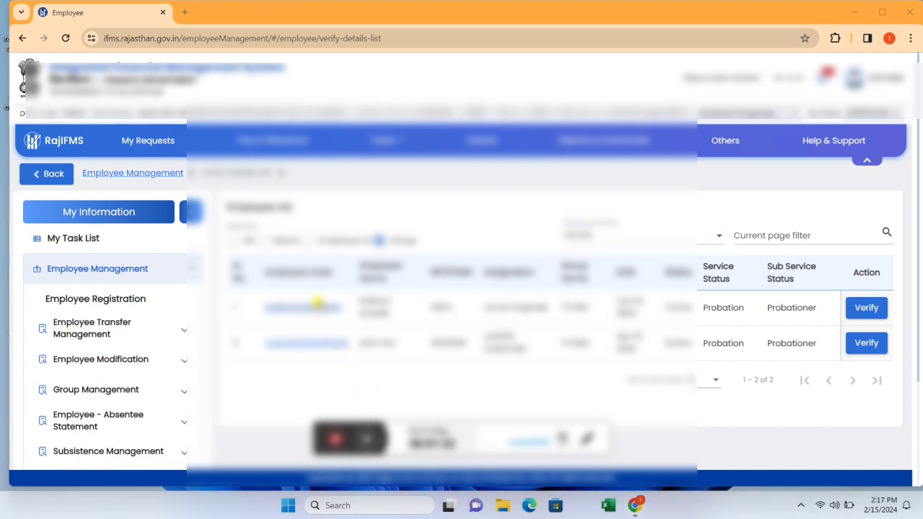
Step: View the second listed employee's details, including the allowance and deduction amounts, and close the details window
{"action": "left_click", "coordinate": [314, 340]}
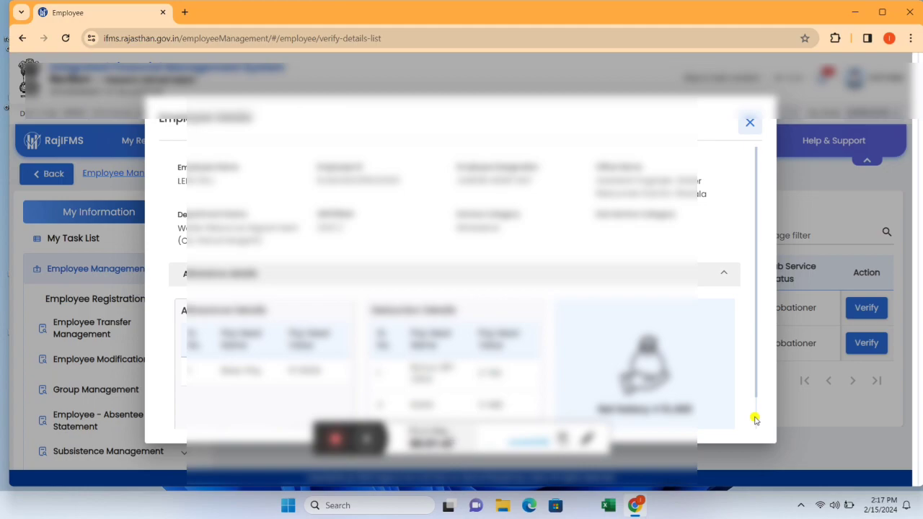
{"action": "scroll", "coordinate": [755, 419], "scroll_direction": "down", "scroll_amount": 1}
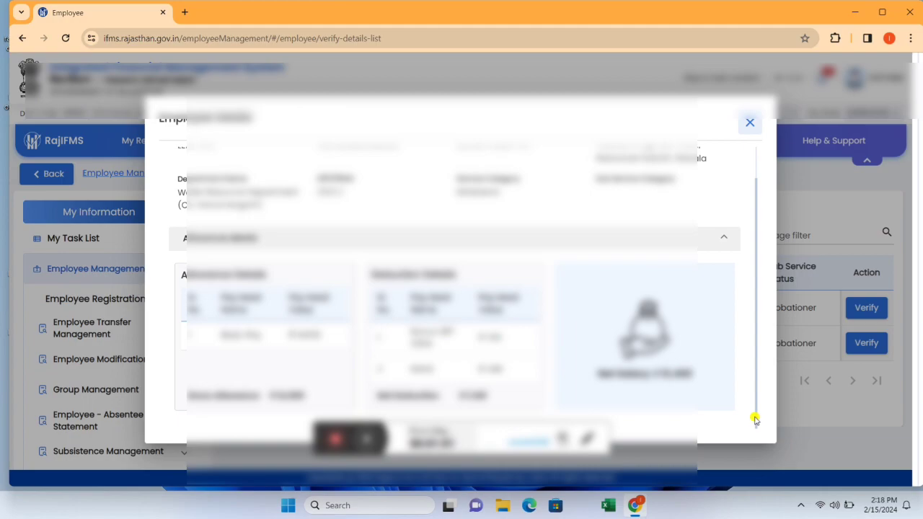
{"action": "left_click", "coordinate": [751, 122]}
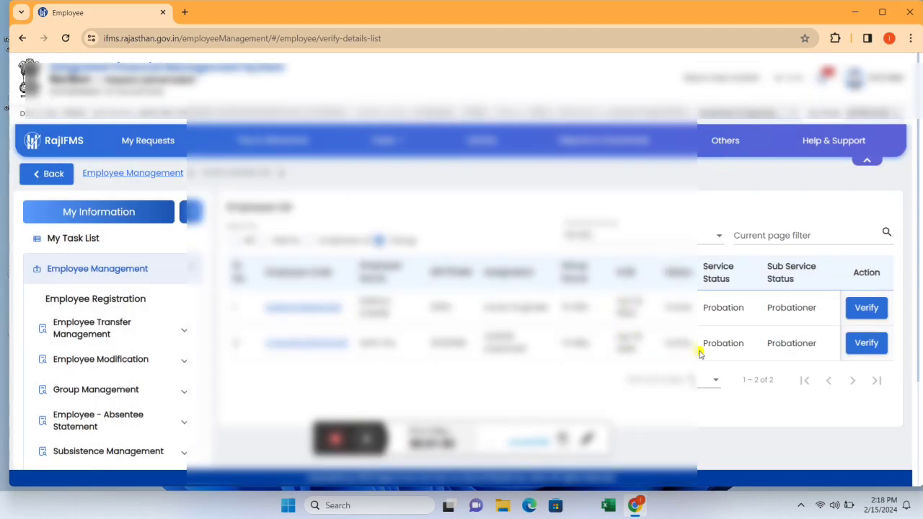
Step: Open the second listed employee's migrated record for verification and review the fields in the Employee Details section
{"action": "left_click", "coordinate": [869, 344]}
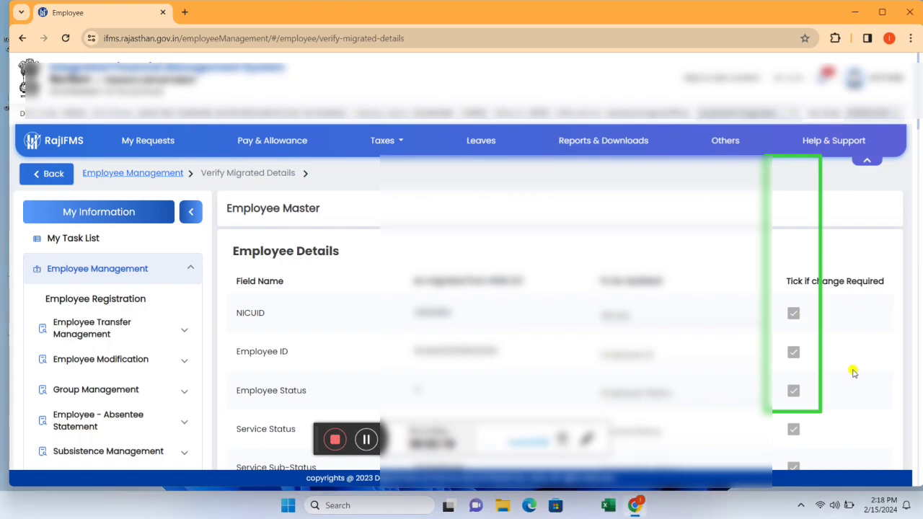
{"action": "scroll", "coordinate": [853, 372], "scroll_direction": "down", "scroll_amount": 1}
{"action": "scroll", "coordinate": [853, 372], "scroll_direction": "down", "scroll_amount": 1}
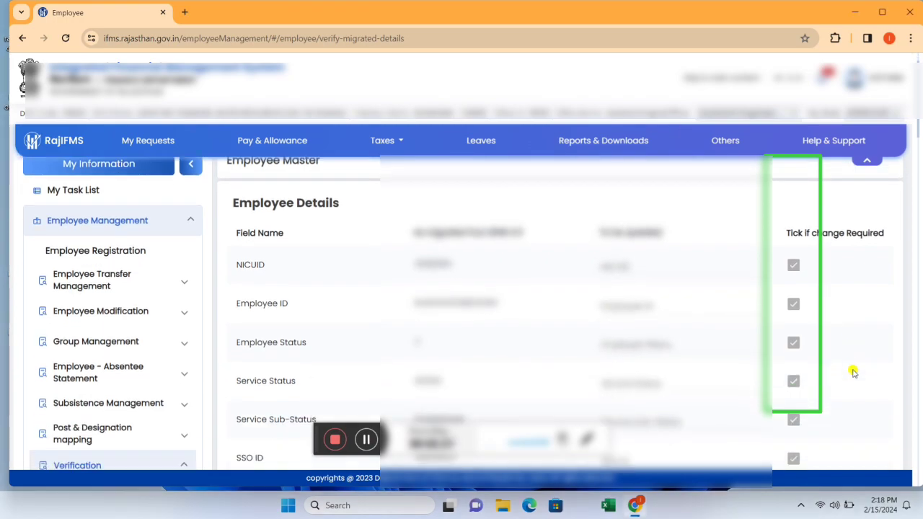
{"action": "scroll", "coordinate": [853, 372], "scroll_direction": "down", "scroll_amount": 1}
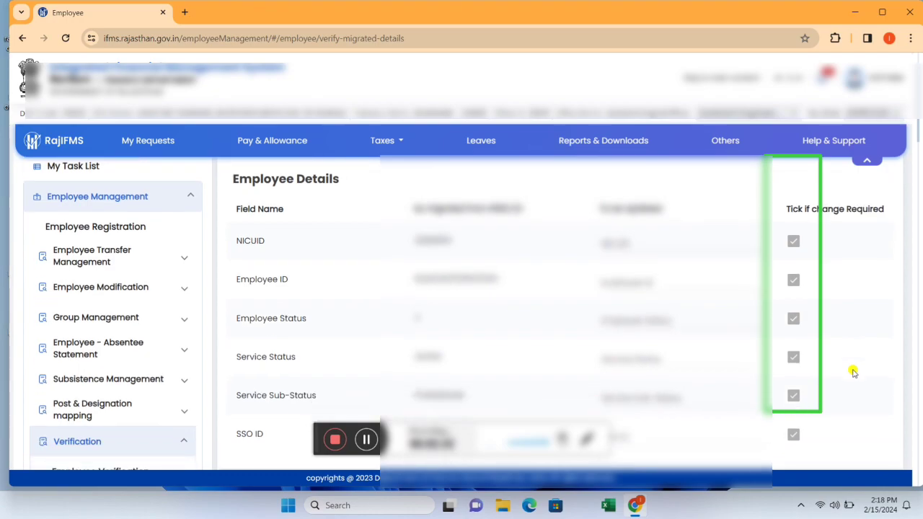
{"action": "scroll", "coordinate": [854, 372], "scroll_direction": "down", "scroll_amount": 1}
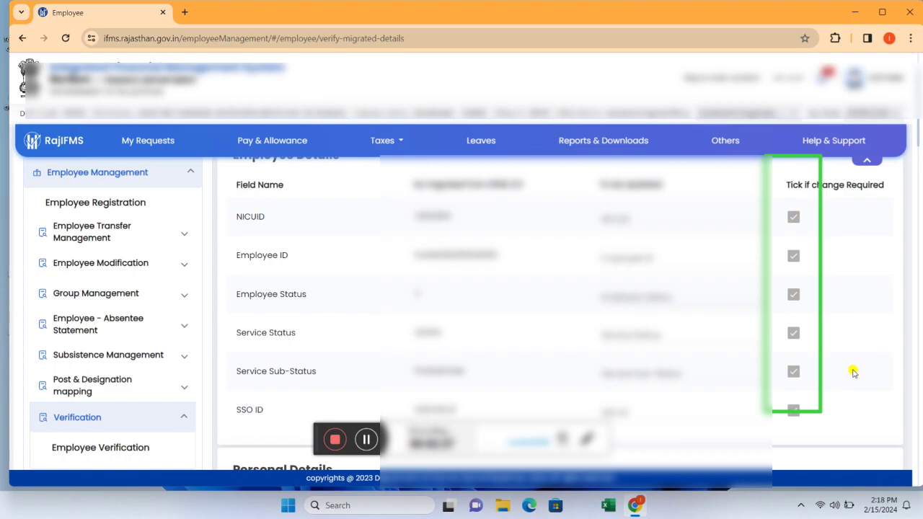
{"action": "scroll", "coordinate": [853, 372], "scroll_direction": "down", "scroll_amount": 1}
{"action": "scroll", "coordinate": [854, 372], "scroll_direction": "down", "scroll_amount": 1}
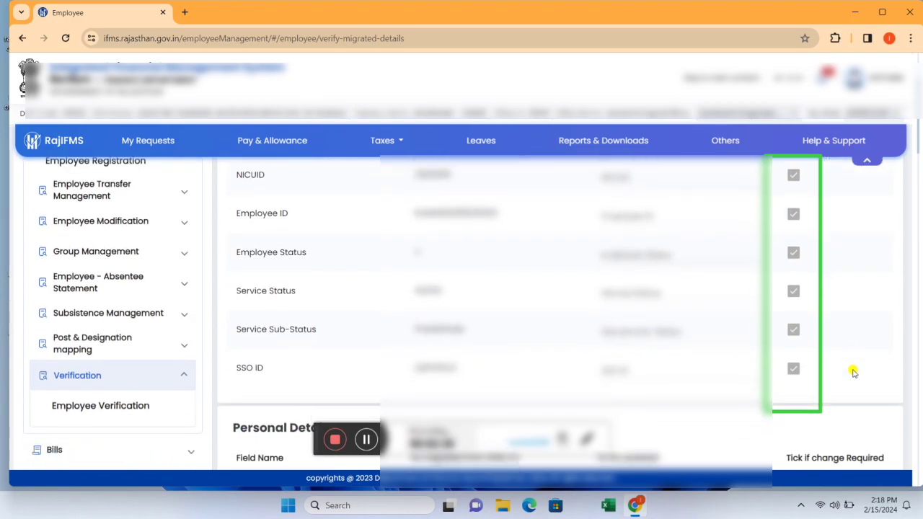
{"action": "scroll", "coordinate": [853, 373], "scroll_direction": "down", "scroll_amount": 1}
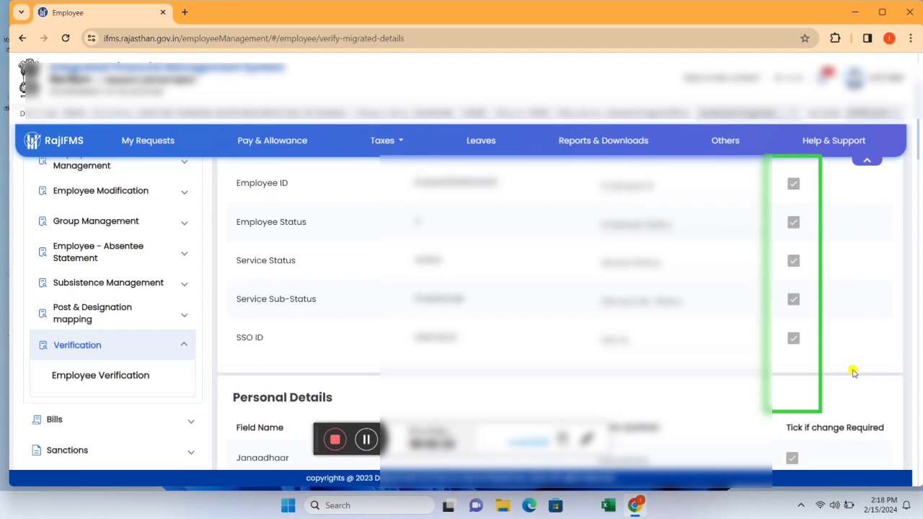
{"action": "scroll", "coordinate": [853, 372], "scroll_direction": "down", "scroll_amount": 1}
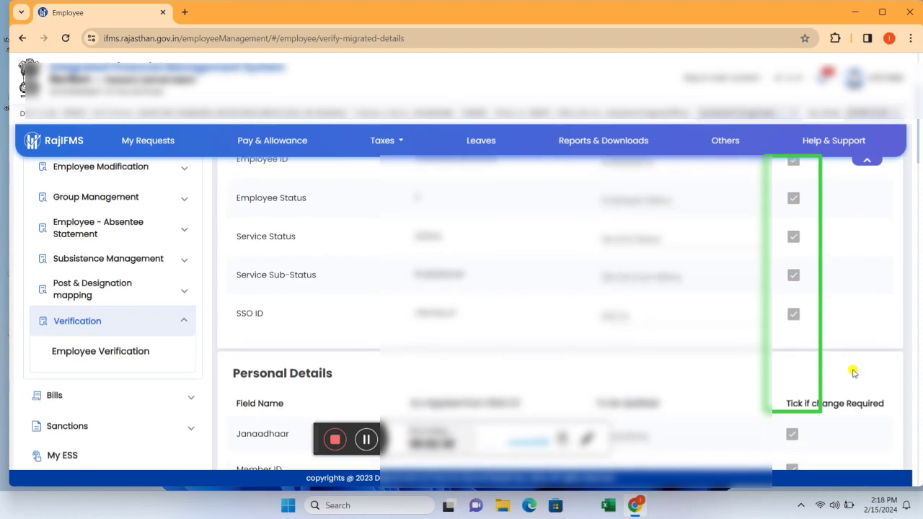
Step: Clear the change-required tick for Gender in the Personal Details section
{"action": "scroll", "coordinate": [854, 372], "scroll_direction": "down", "scroll_amount": 2}
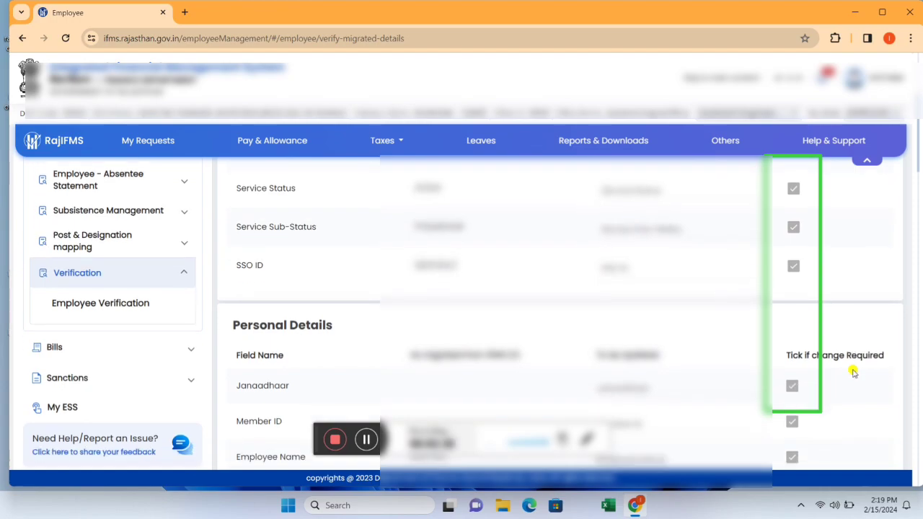
{"action": "scroll", "coordinate": [853, 372], "scroll_direction": "down", "scroll_amount": 1}
{"action": "scroll", "coordinate": [854, 372], "scroll_direction": "down", "scroll_amount": 1}
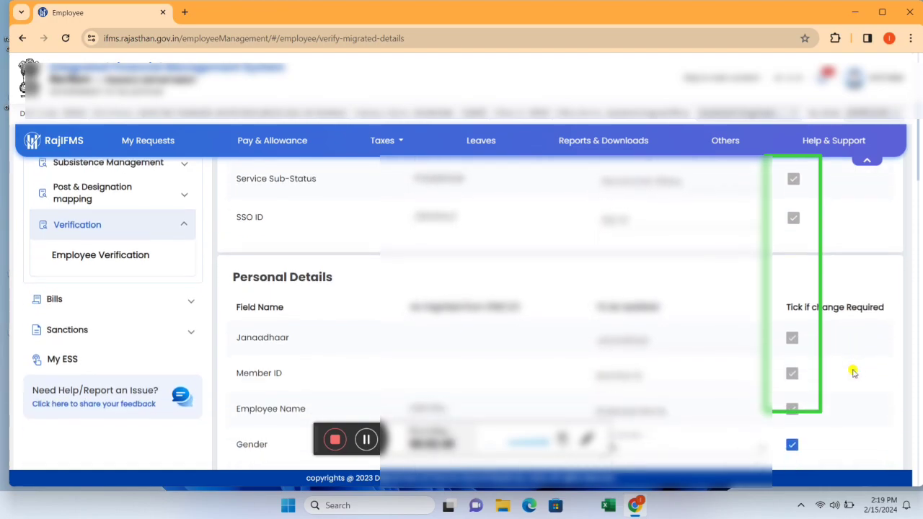
{"action": "scroll", "coordinate": [854, 372], "scroll_direction": "down", "scroll_amount": 1}
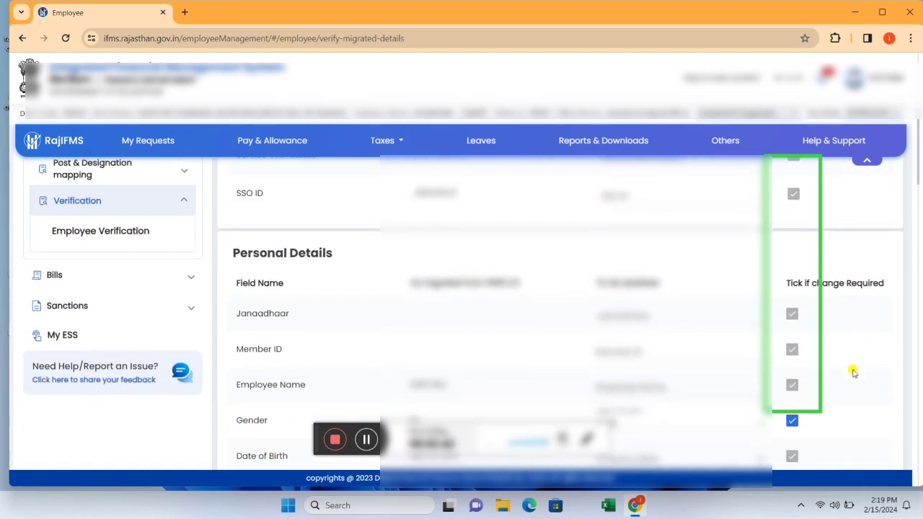
{"action": "scroll", "coordinate": [854, 372], "scroll_direction": "down", "scroll_amount": 1}
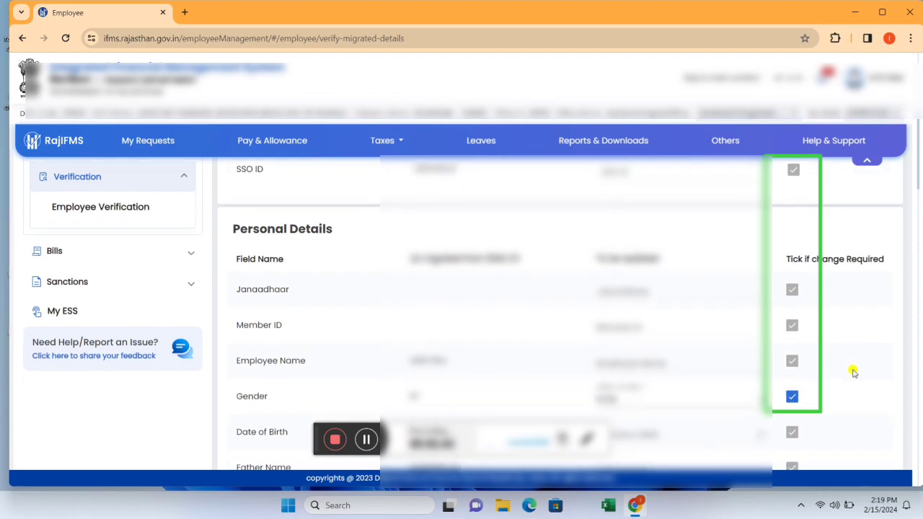
{"action": "scroll", "coordinate": [853, 372], "scroll_direction": "down", "scroll_amount": 1}
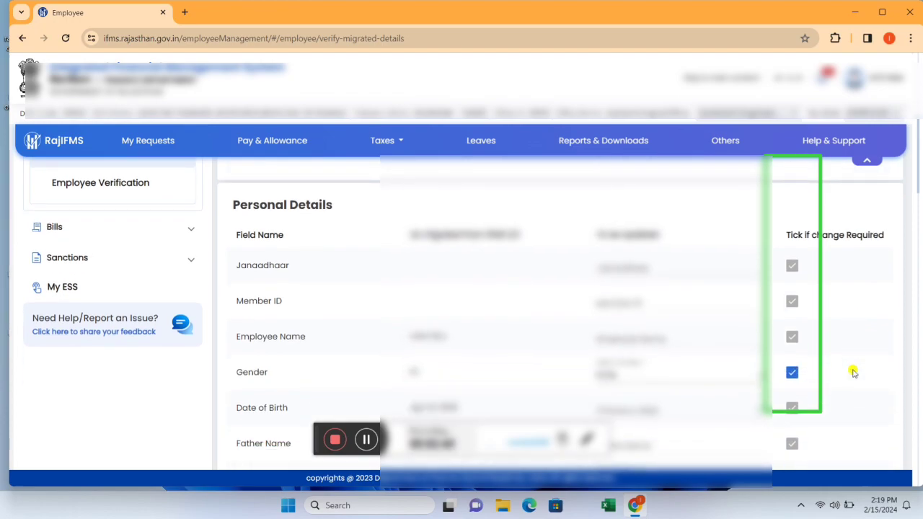
{"action": "left_click", "coordinate": [363, 442]}
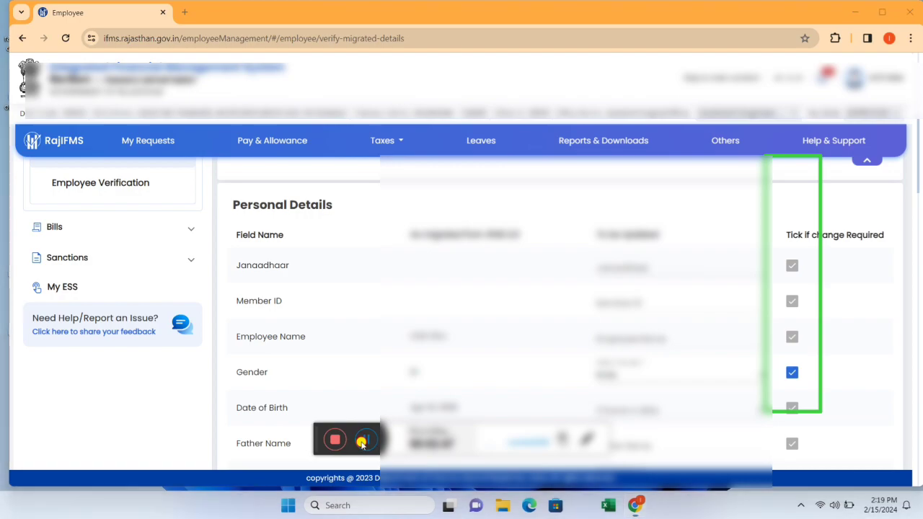
{"action": "left_click", "coordinate": [864, 304]}
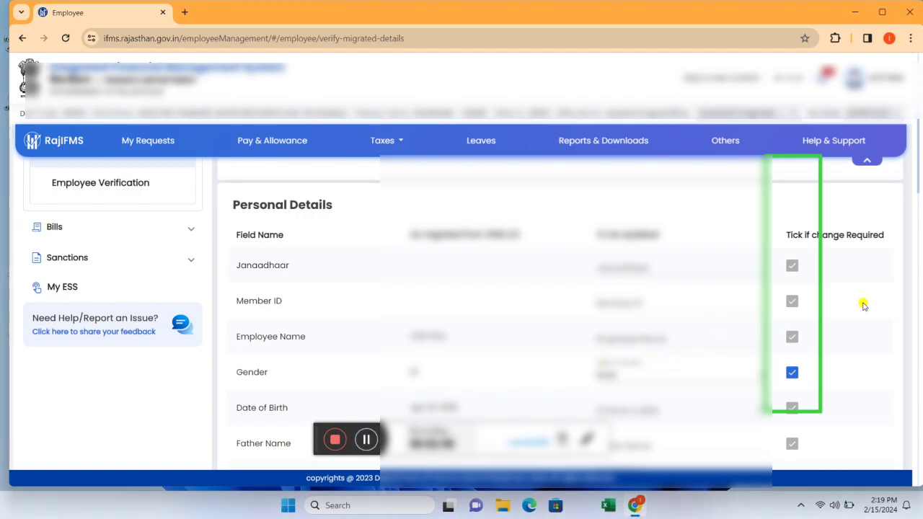
{"action": "scroll", "coordinate": [864, 305], "scroll_direction": "down", "scroll_amount": 1}
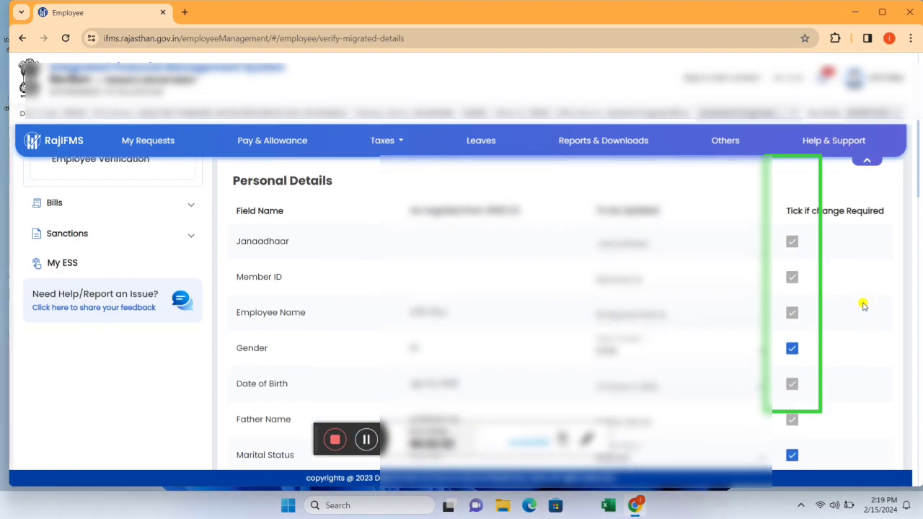
{"action": "scroll", "coordinate": [864, 306], "scroll_direction": "down", "scroll_amount": 1}
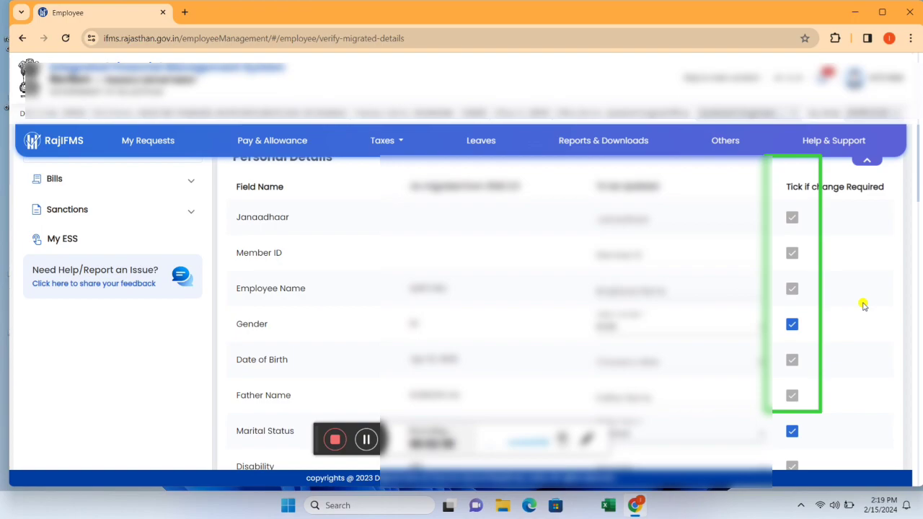
{"action": "scroll", "coordinate": [864, 306], "scroll_direction": "down", "scroll_amount": 2}
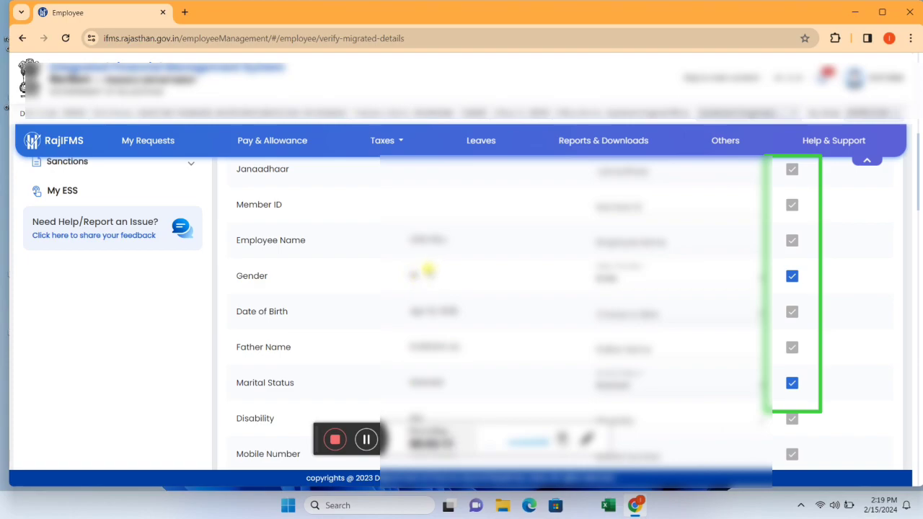
{"action": "left_click", "coordinate": [792, 277]}
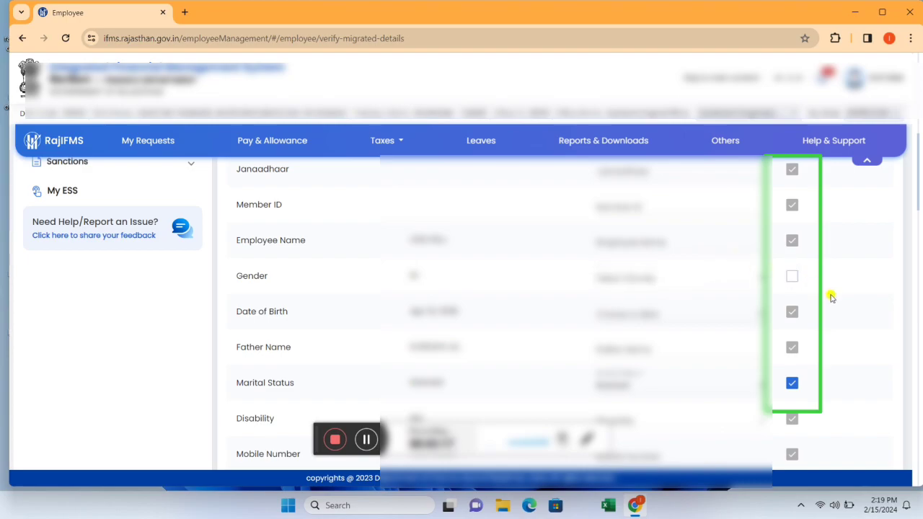
Step: Clear the change-required tick for Marital Status in the Personal Details section
{"action": "scroll", "coordinate": [831, 297], "scroll_direction": "down", "scroll_amount": 2}
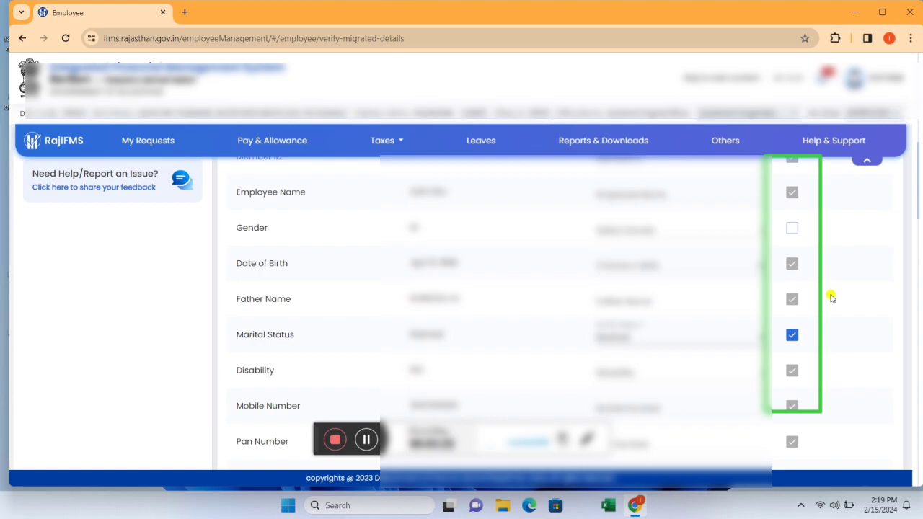
{"action": "scroll", "coordinate": [831, 298], "scroll_direction": "down", "scroll_amount": 1}
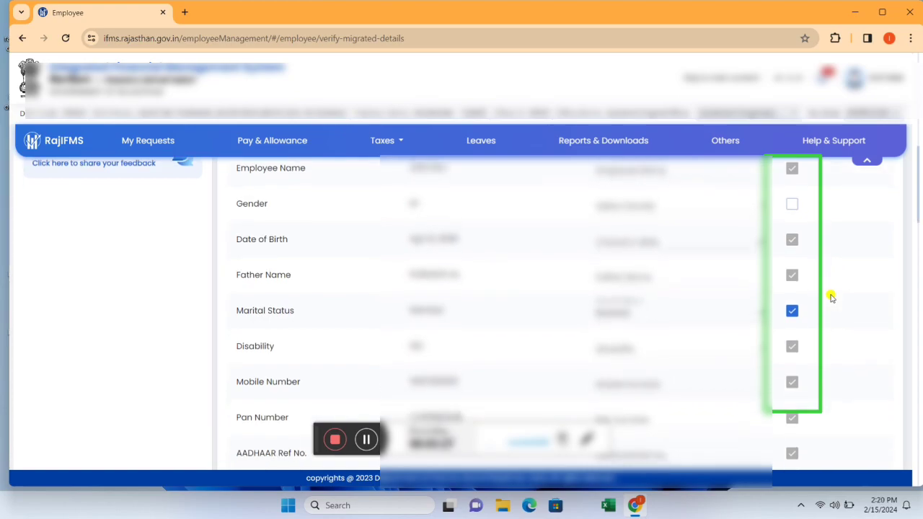
{"action": "scroll", "coordinate": [831, 298], "scroll_direction": "down", "scroll_amount": 1}
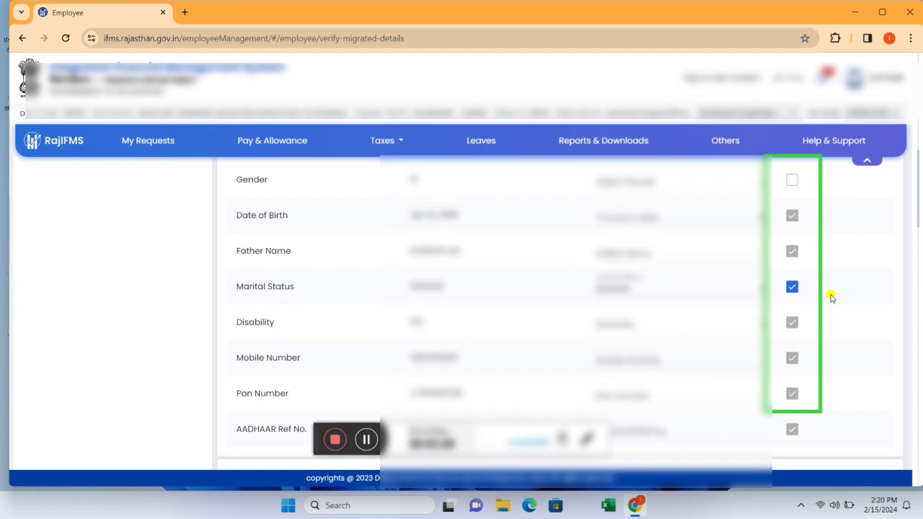
{"action": "scroll", "coordinate": [831, 297], "scroll_direction": "down", "scroll_amount": 1}
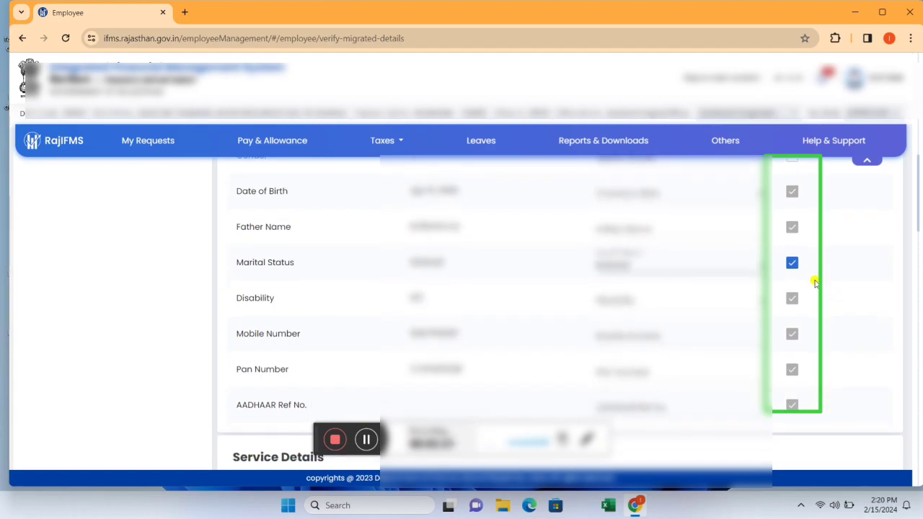
{"action": "left_click", "coordinate": [792, 264]}
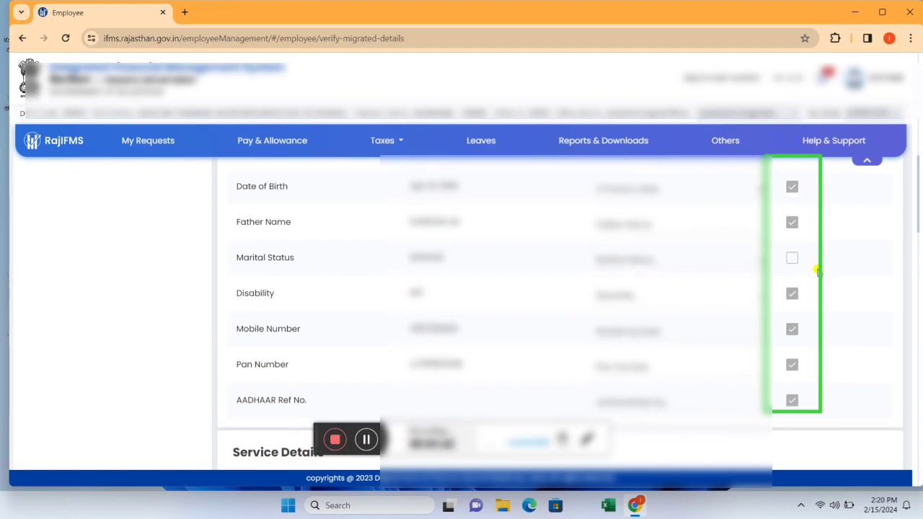
Step: In Service Details, clear the change-required ticks for Service Category, Service Sub-category, Designation as per service Cadre and Gazetted/Non Gazetted
{"action": "scroll", "coordinate": [818, 271], "scroll_direction": "down", "scroll_amount": 1}
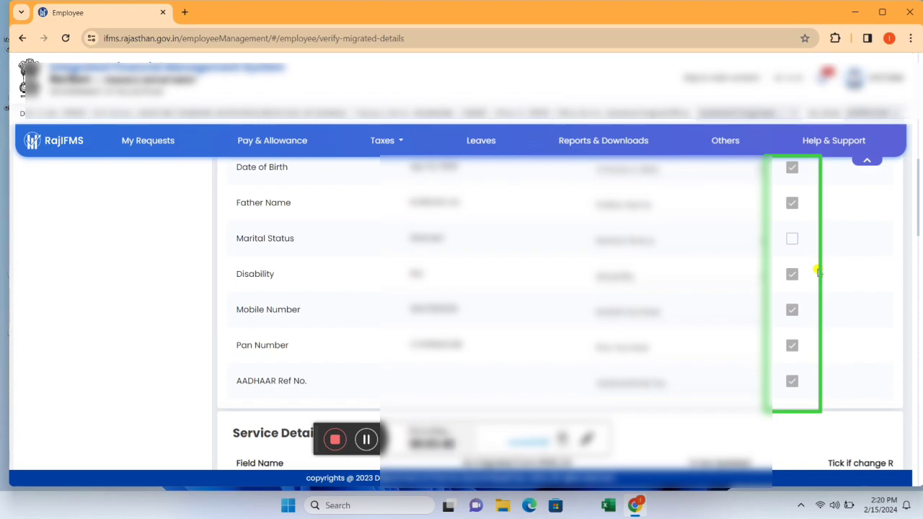
{"action": "scroll", "coordinate": [818, 271], "scroll_direction": "down", "scroll_amount": 2}
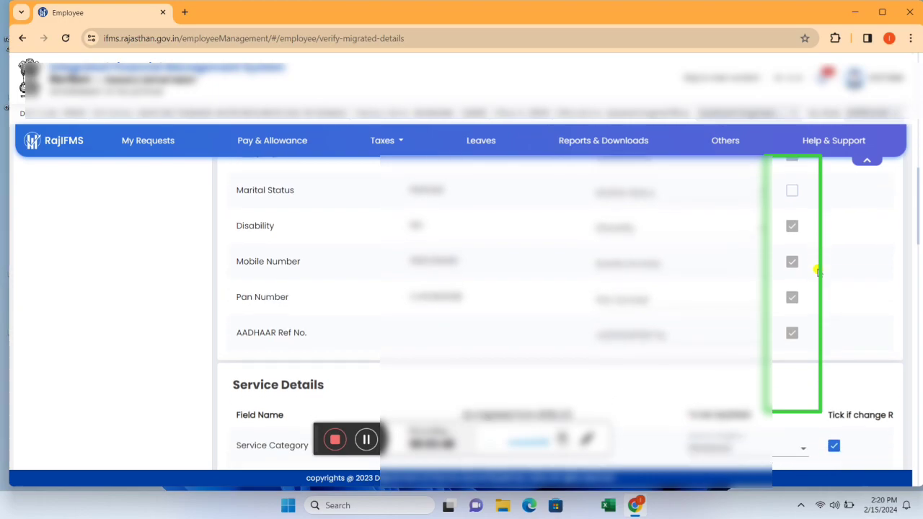
{"action": "scroll", "coordinate": [818, 272], "scroll_direction": "down", "scroll_amount": 1}
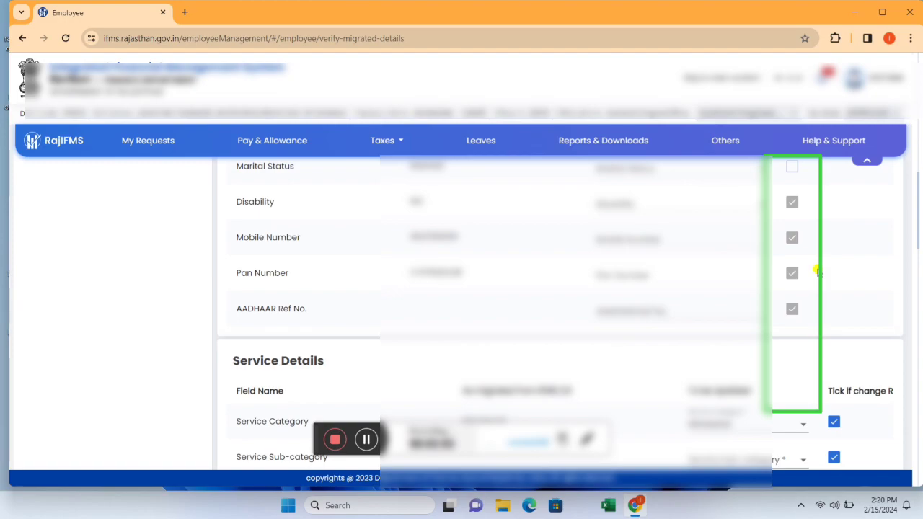
{"action": "scroll", "coordinate": [818, 272], "scroll_direction": "down", "scroll_amount": 3}
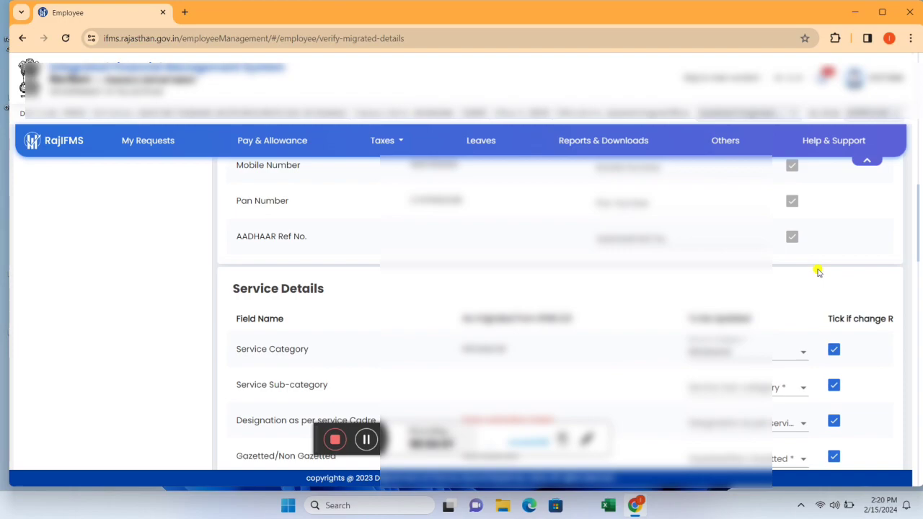
{"action": "scroll", "coordinate": [818, 272], "scroll_direction": "down", "scroll_amount": 1}
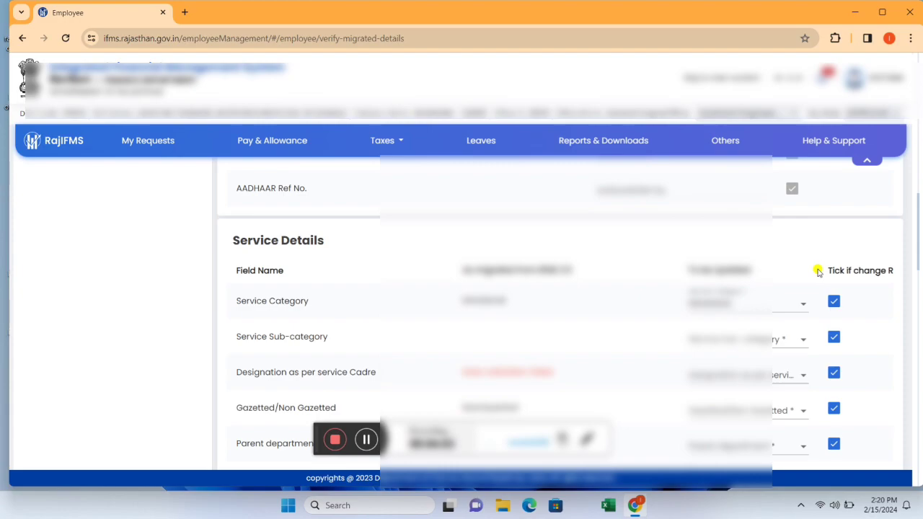
{"action": "scroll", "coordinate": [818, 272], "scroll_direction": "down", "scroll_amount": 1}
{"action": "scroll", "coordinate": [819, 272], "scroll_direction": "down", "scroll_amount": 1}
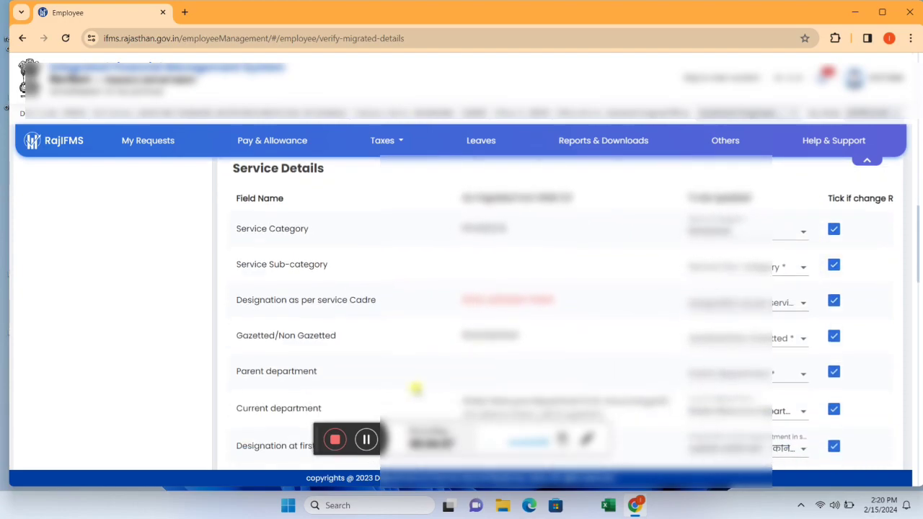
{"action": "left_click", "coordinate": [367, 440]}
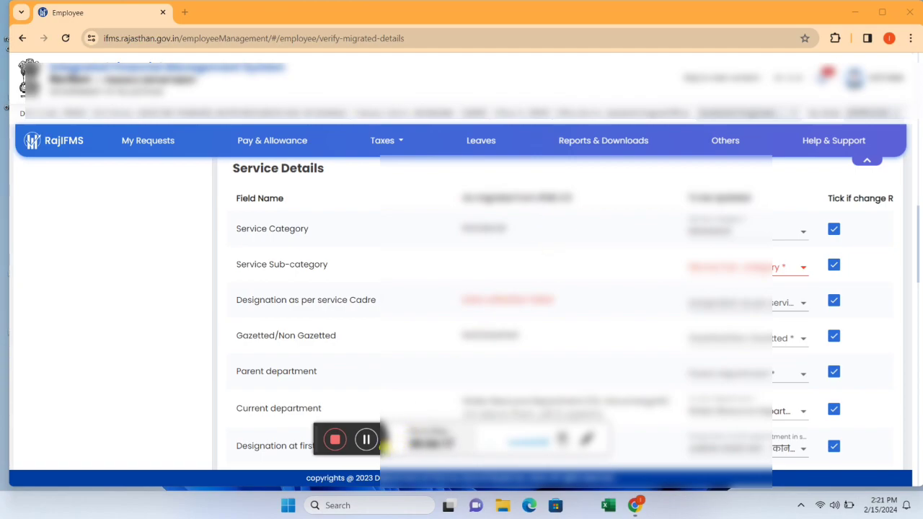
{"action": "left_click", "coordinate": [368, 440]}
{"action": "left_click", "coordinate": [834, 227]}
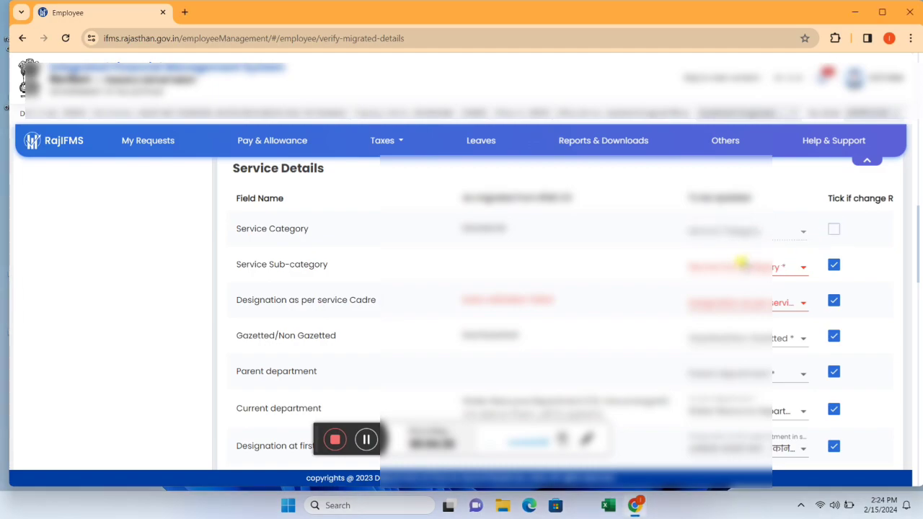
{"action": "left_click", "coordinate": [833, 266]}
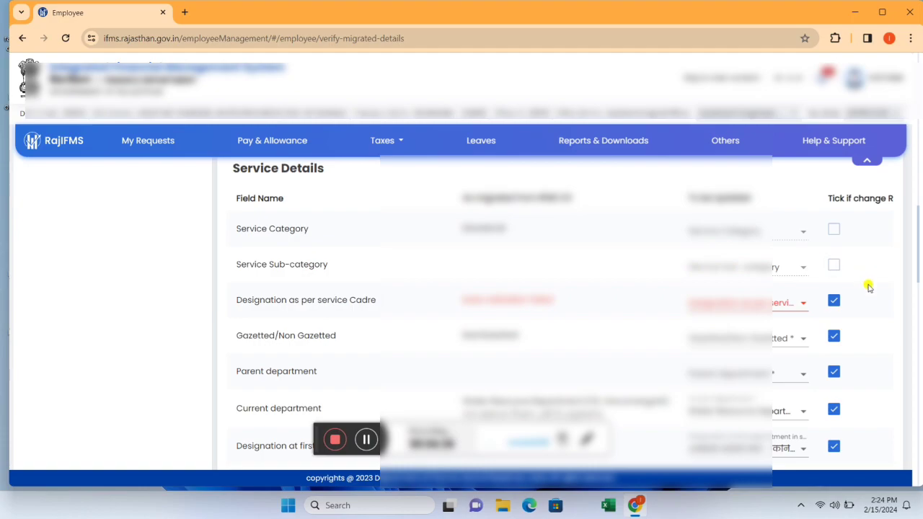
{"action": "left_click", "coordinate": [833, 303]}
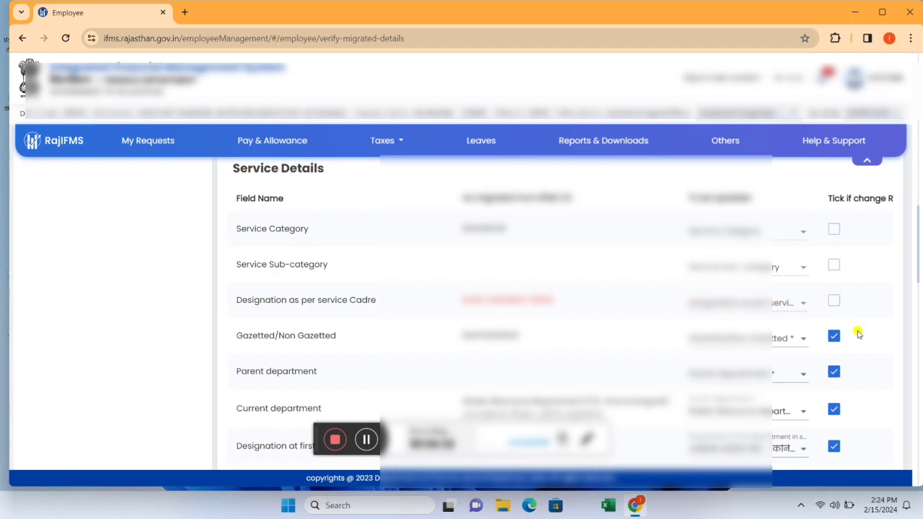
{"action": "scroll", "coordinate": [858, 333], "scroll_direction": "down", "scroll_amount": 1}
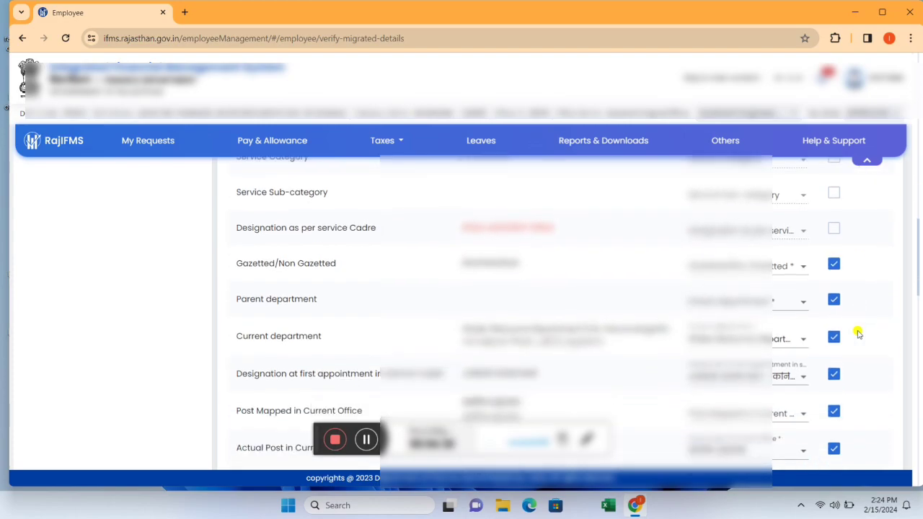
{"action": "left_click", "coordinate": [833, 269]}
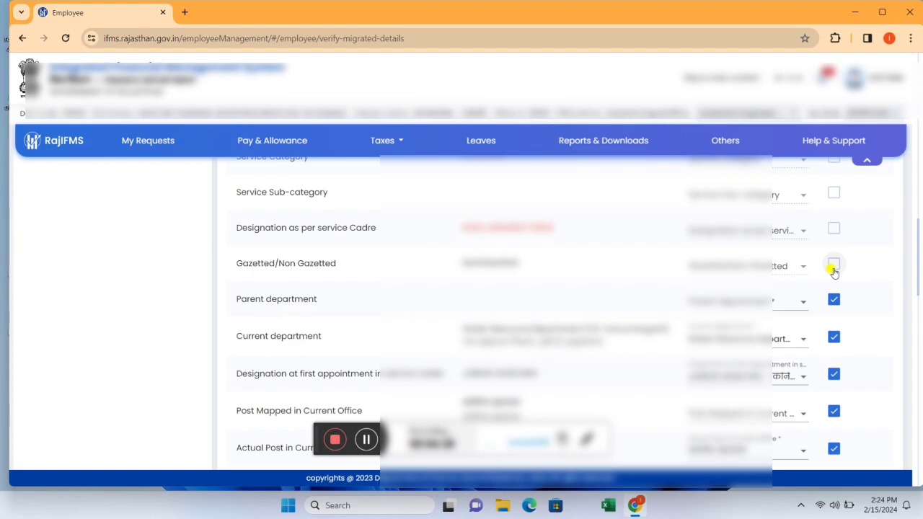
Step: In Service Details, clear the change-required ticks for Parent department, Current department, Designation at first appointment, Post Mapped and Actual Post in Current Office
{"action": "left_click", "coordinate": [835, 303]}
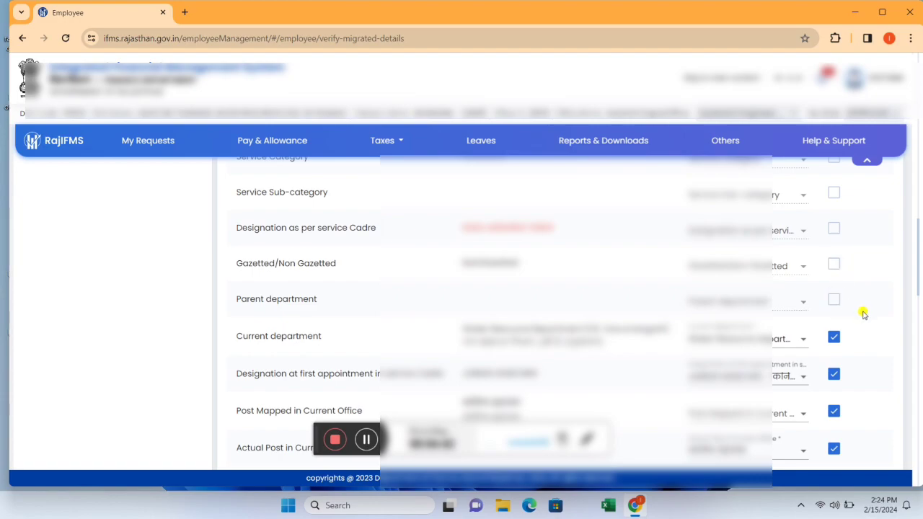
{"action": "scroll", "coordinate": [864, 314], "scroll_direction": "down", "scroll_amount": 2}
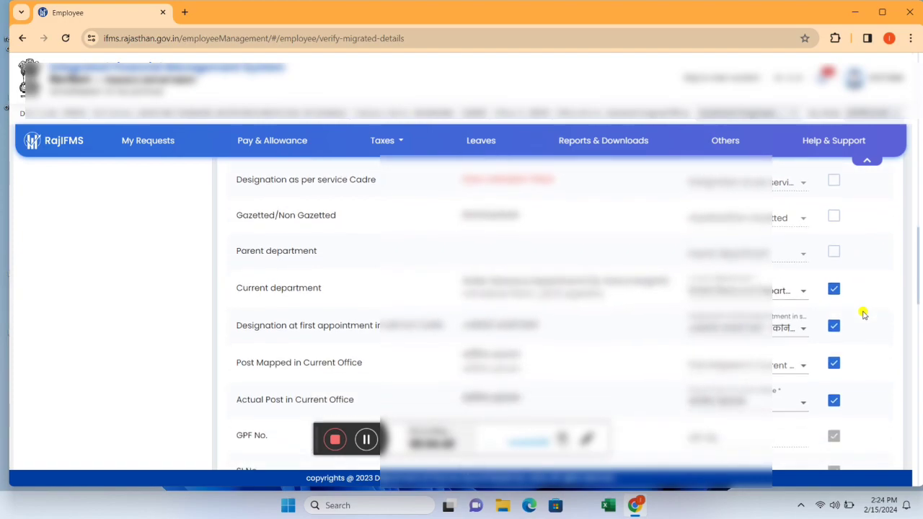
{"action": "left_click", "coordinate": [833, 289]}
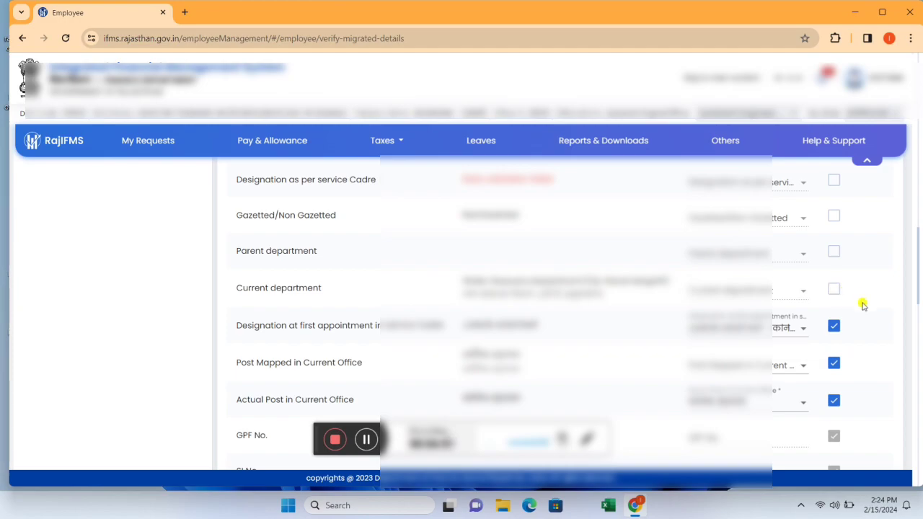
{"action": "left_click", "coordinate": [833, 328]}
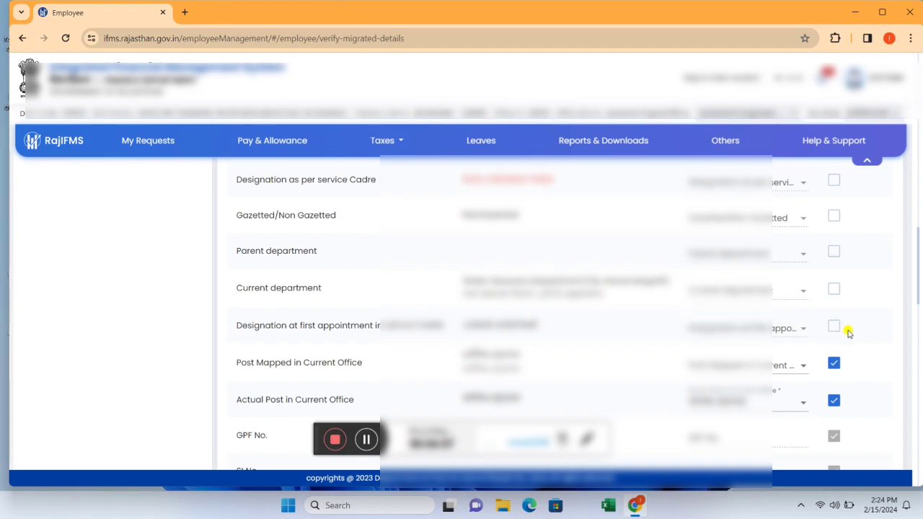
{"action": "left_click", "coordinate": [835, 365]}
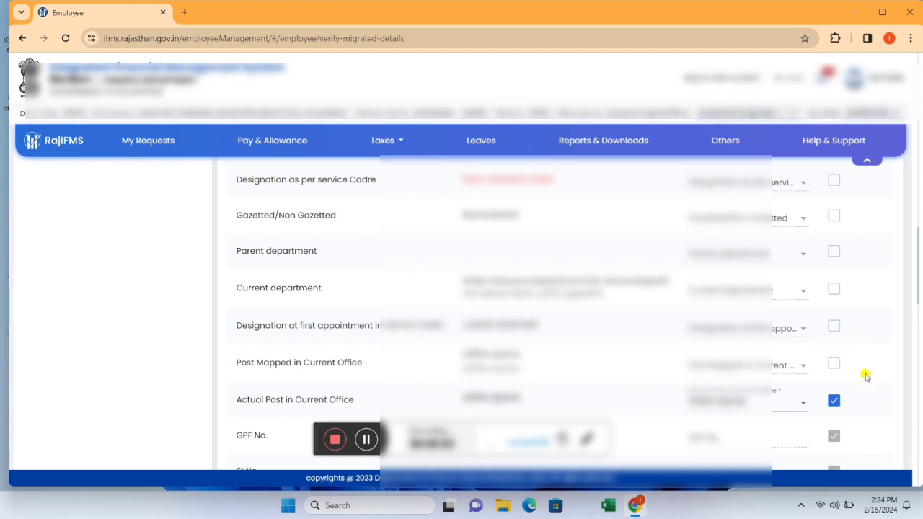
{"action": "scroll", "coordinate": [867, 376], "scroll_direction": "down", "scroll_amount": 2}
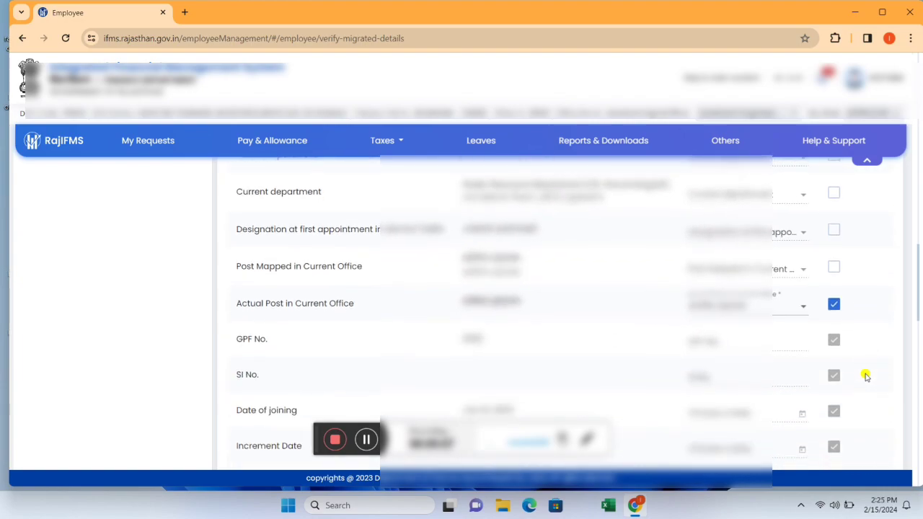
{"action": "left_click", "coordinate": [833, 306]}
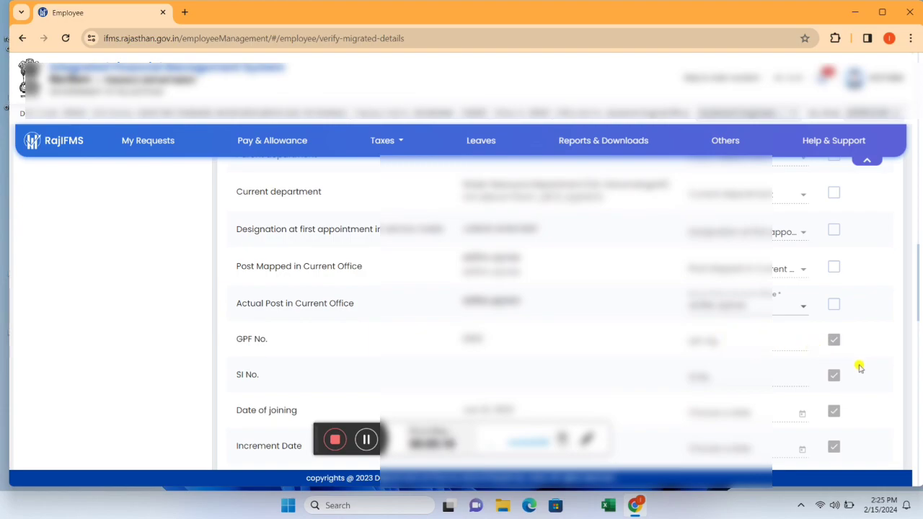
Step: Review the remaining Service Details fields from GPF No. to Retirement Date and the Bank Account details
{"action": "scroll", "coordinate": [860, 368], "scroll_direction": "down", "scroll_amount": 3}
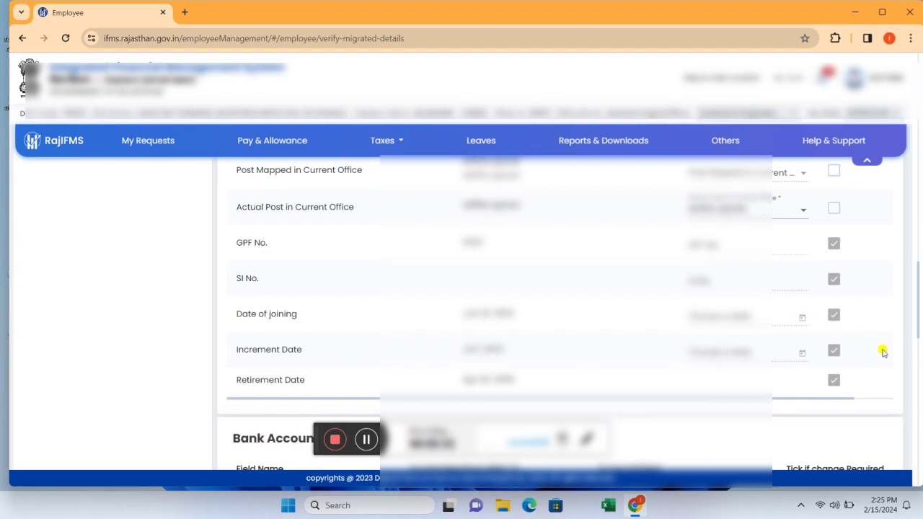
{"action": "scroll", "coordinate": [883, 352], "scroll_direction": "down", "scroll_amount": 1}
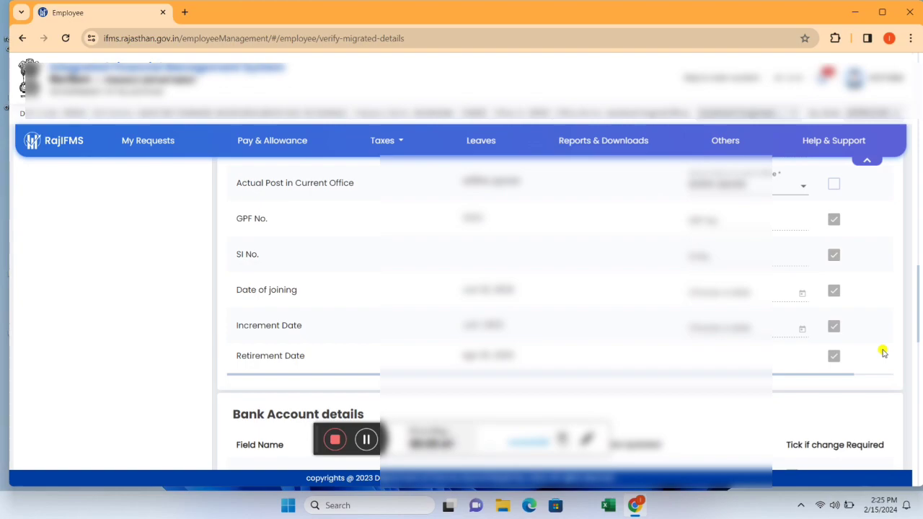
{"action": "scroll", "coordinate": [883, 352], "scroll_direction": "down", "scroll_amount": 1}
{"action": "scroll", "coordinate": [883, 352], "scroll_direction": "down", "scroll_amount": 1}
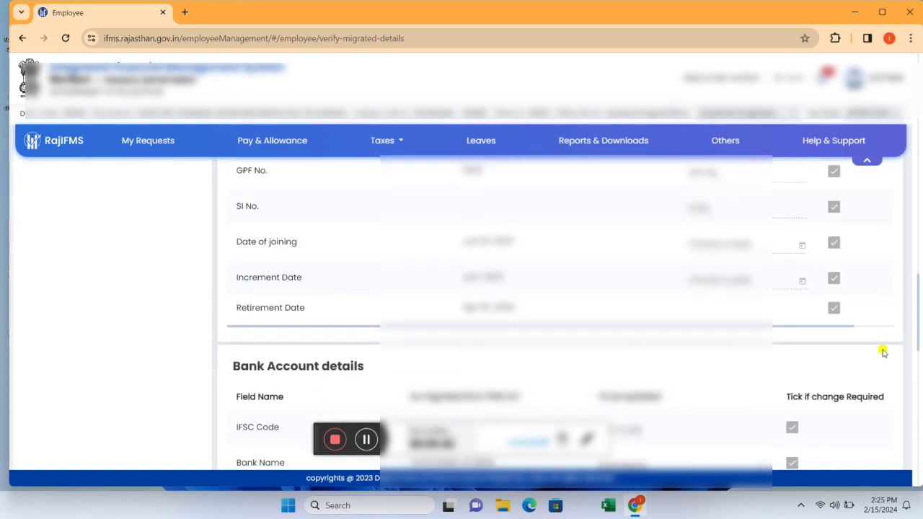
{"action": "scroll", "coordinate": [883, 352], "scroll_direction": "down", "scroll_amount": 2}
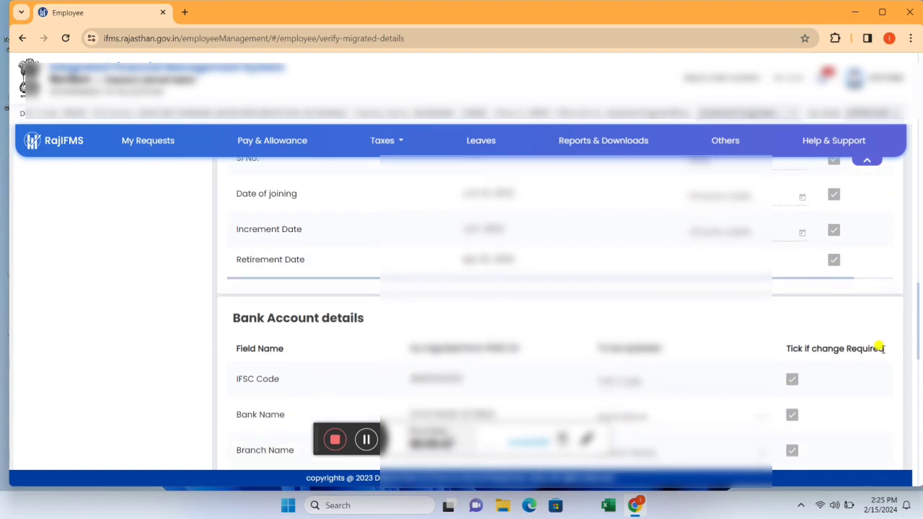
{"action": "scroll", "coordinate": [881, 349], "scroll_direction": "down", "scroll_amount": 2}
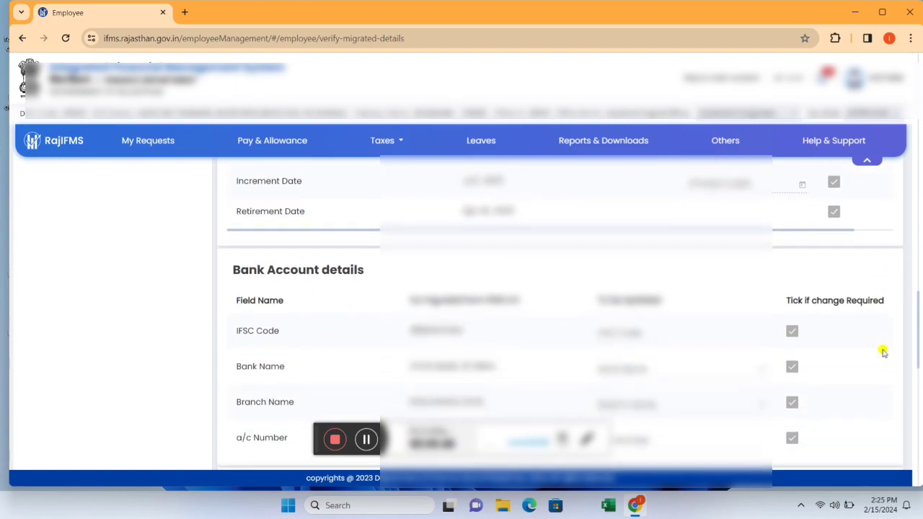
{"action": "scroll", "coordinate": [882, 351], "scroll_direction": "down", "scroll_amount": 1}
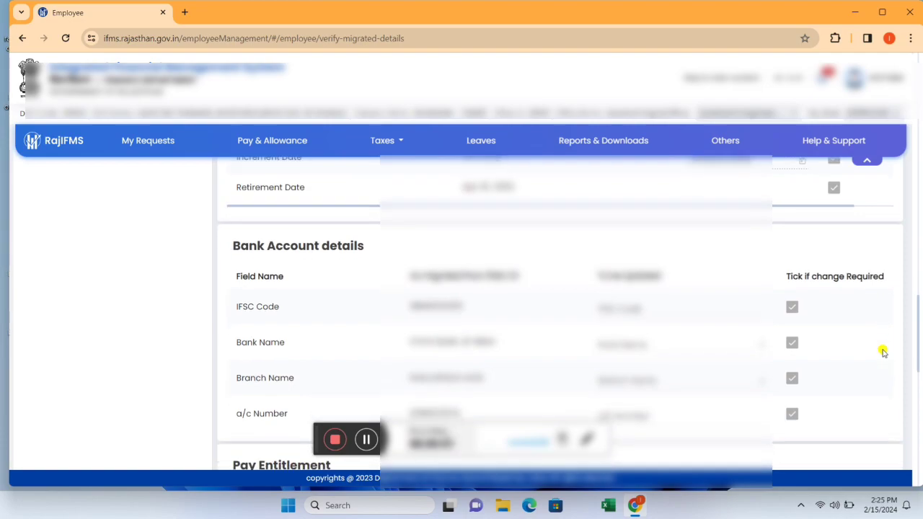
{"action": "scroll", "coordinate": [883, 352], "scroll_direction": "down", "scroll_amount": 1}
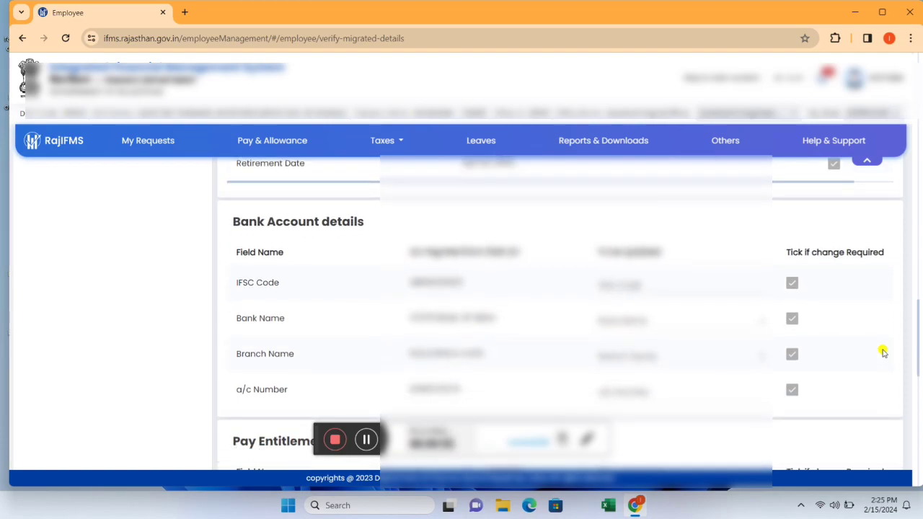
{"action": "scroll", "coordinate": [883, 351], "scroll_direction": "down", "scroll_amount": 1}
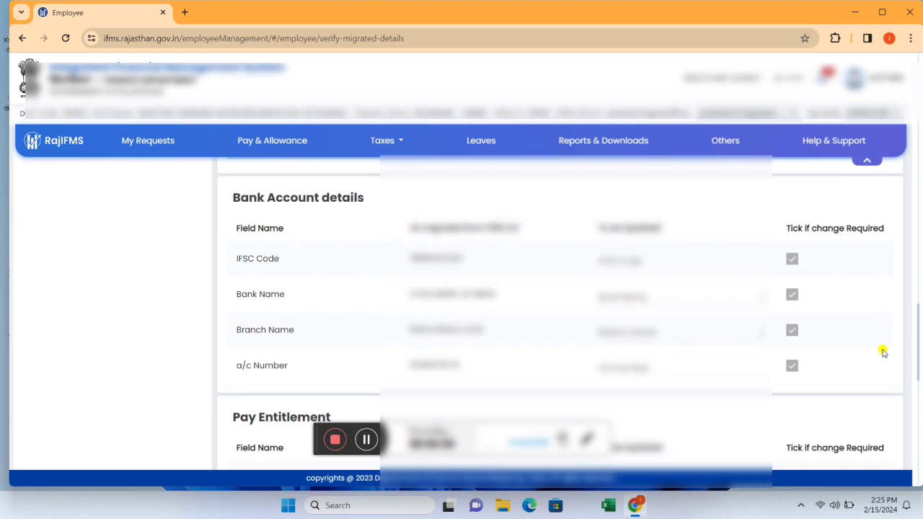
Step: Review the Pay Entitlement fields with their Allowances and Deductions, down to Family Details and the Is Verified choice
{"action": "scroll", "coordinate": [883, 351], "scroll_direction": "down", "scroll_amount": 4}
{"action": "scroll", "coordinate": [883, 351], "scroll_direction": "down", "scroll_amount": 2}
{"action": "scroll", "coordinate": [883, 351], "scroll_direction": "down", "scroll_amount": 1}
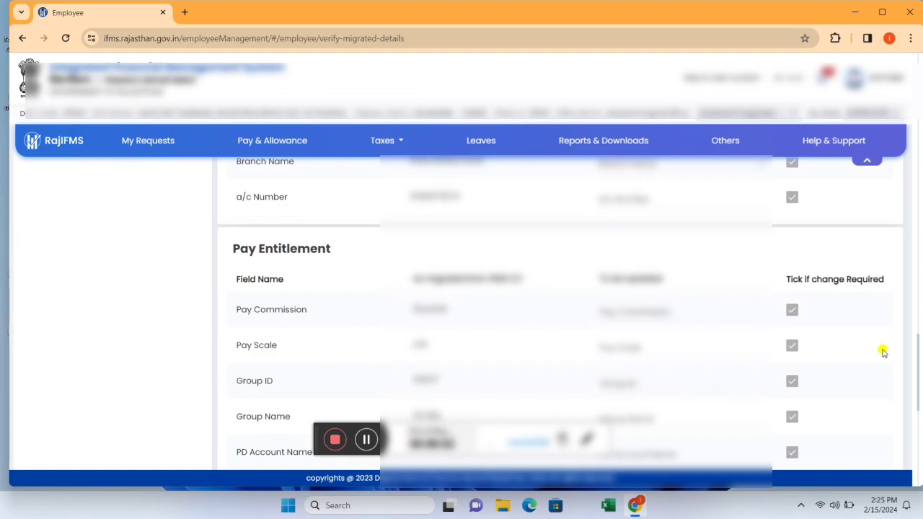
{"action": "scroll", "coordinate": [882, 352], "scroll_direction": "down", "scroll_amount": 2}
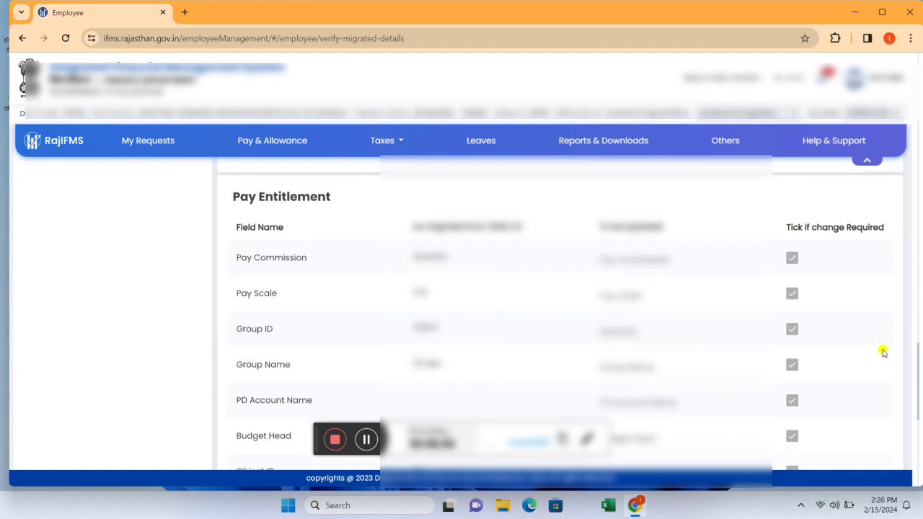
{"action": "scroll", "coordinate": [883, 352], "scroll_direction": "down", "scroll_amount": 1}
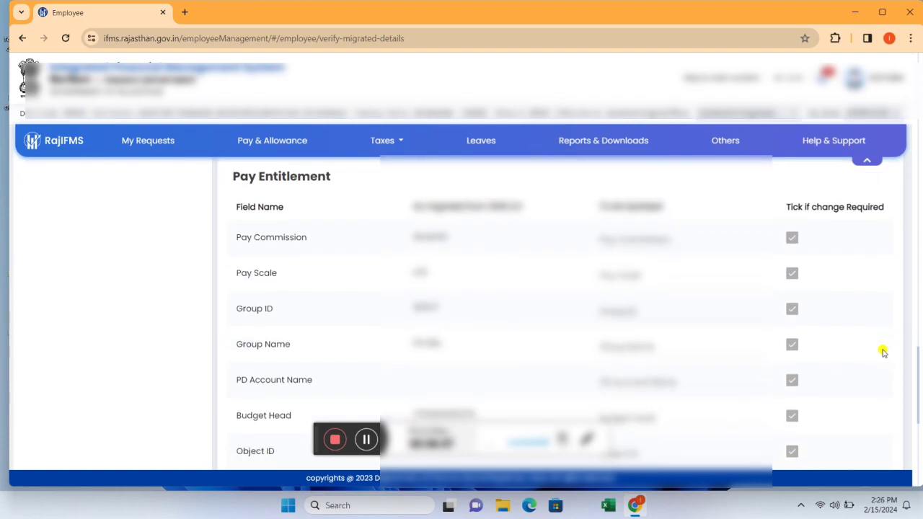
{"action": "scroll", "coordinate": [883, 351], "scroll_direction": "down", "scroll_amount": 2}
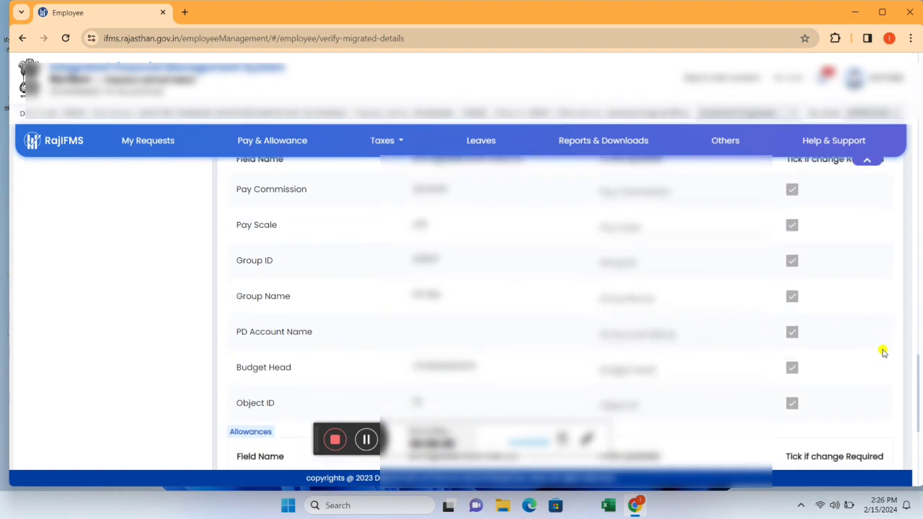
{"action": "scroll", "coordinate": [883, 351], "scroll_direction": "down", "scroll_amount": 2}
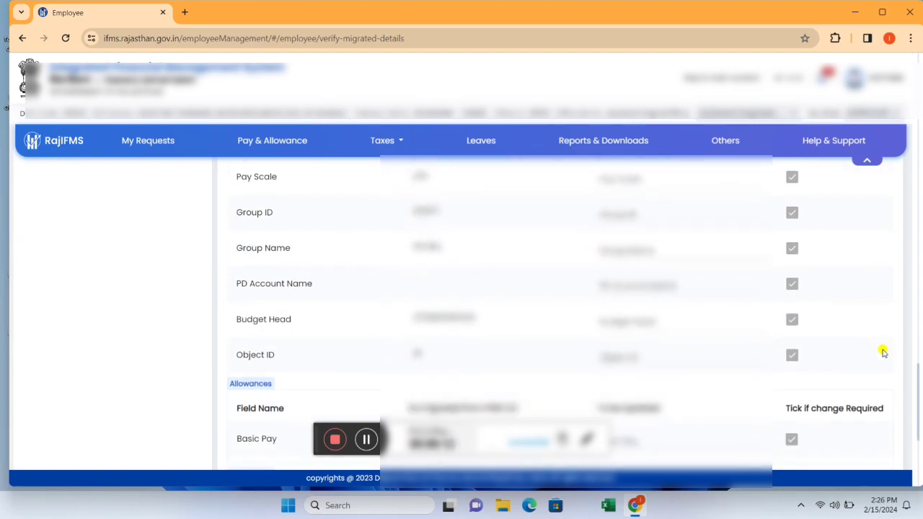
{"action": "scroll", "coordinate": [883, 351], "scroll_direction": "down", "scroll_amount": 1}
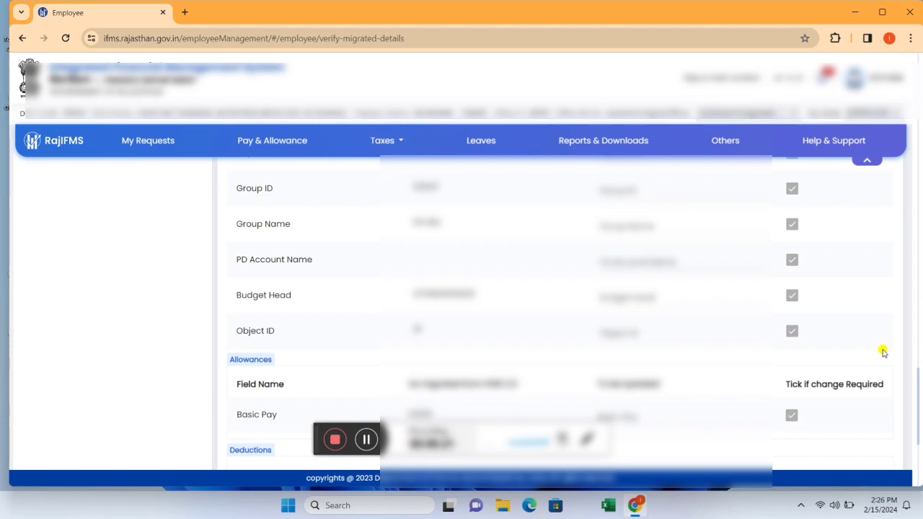
{"action": "scroll", "coordinate": [884, 352], "scroll_direction": "down", "scroll_amount": 1}
{"action": "scroll", "coordinate": [884, 352], "scroll_direction": "down", "scroll_amount": 3}
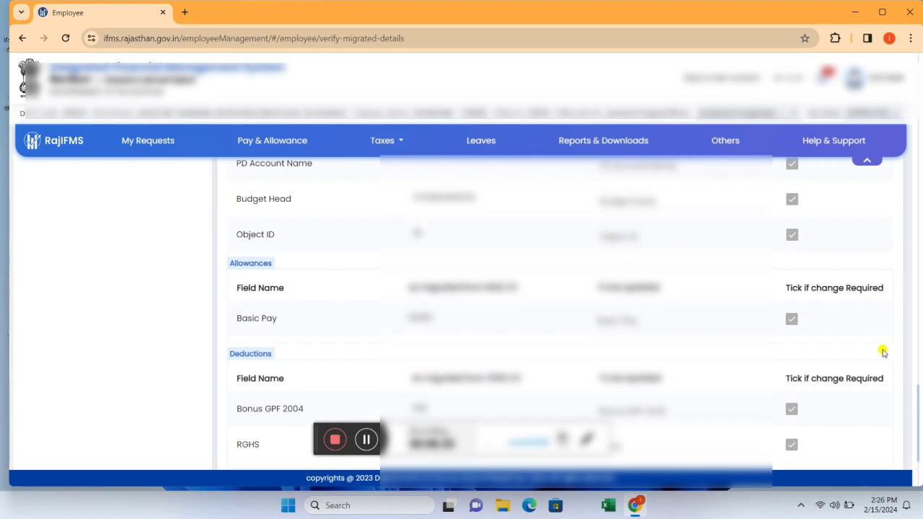
{"action": "scroll", "coordinate": [884, 352], "scroll_direction": "down", "scroll_amount": 3}
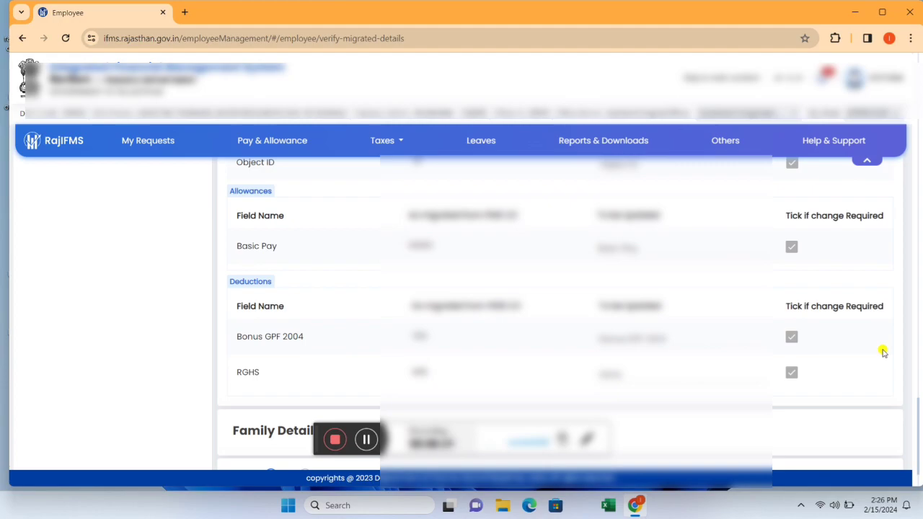
{"action": "scroll", "coordinate": [884, 352], "scroll_direction": "down", "scroll_amount": 3}
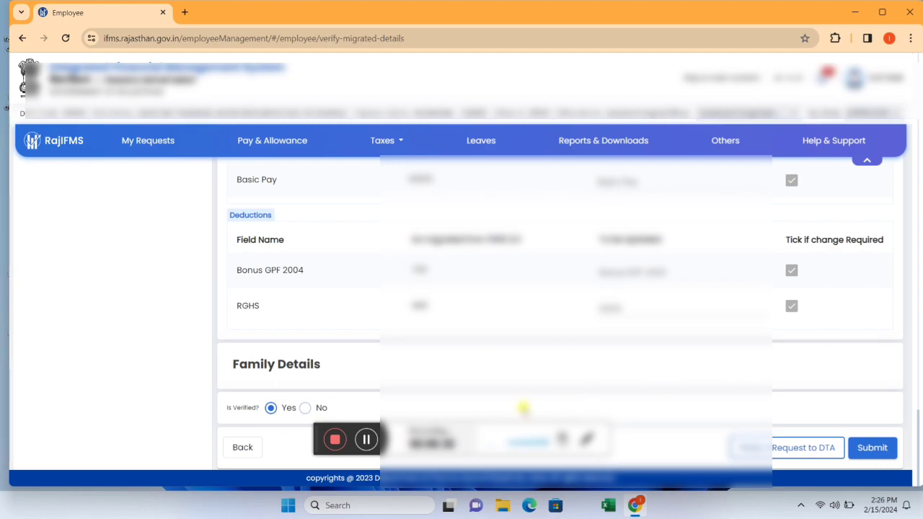
{"action": "left_click", "coordinate": [367, 437]}
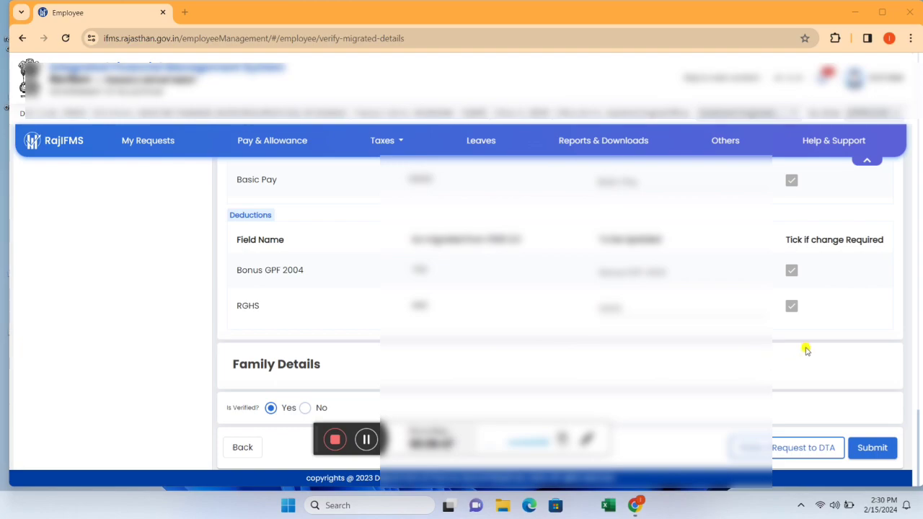
Step: Try to submit the employee's migrated details with Is Verified set to Yes
{"action": "left_click", "coordinate": [872, 446]}
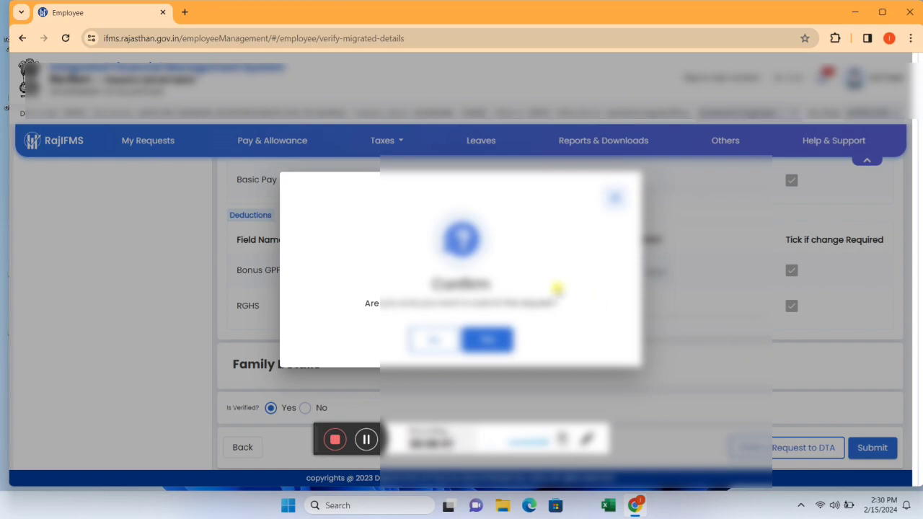
{"action": "left_click", "coordinate": [499, 340]}
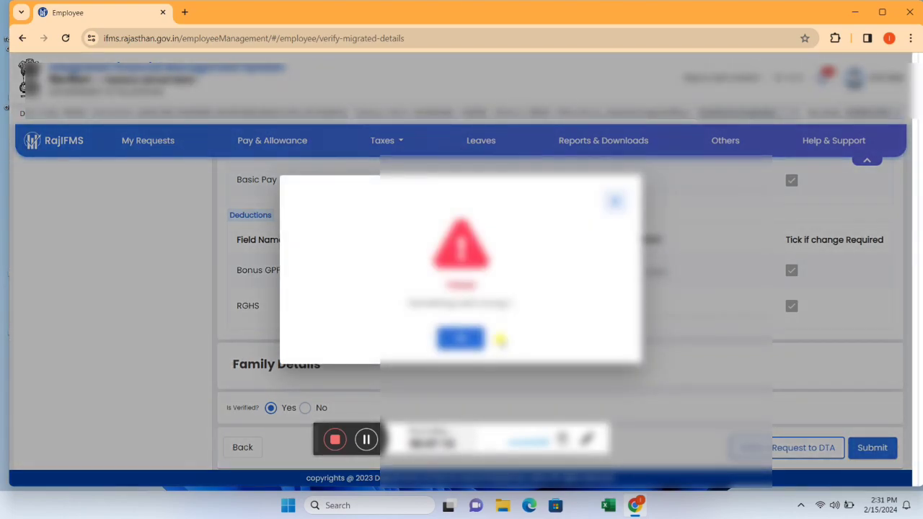
{"action": "left_click", "coordinate": [462, 338]}
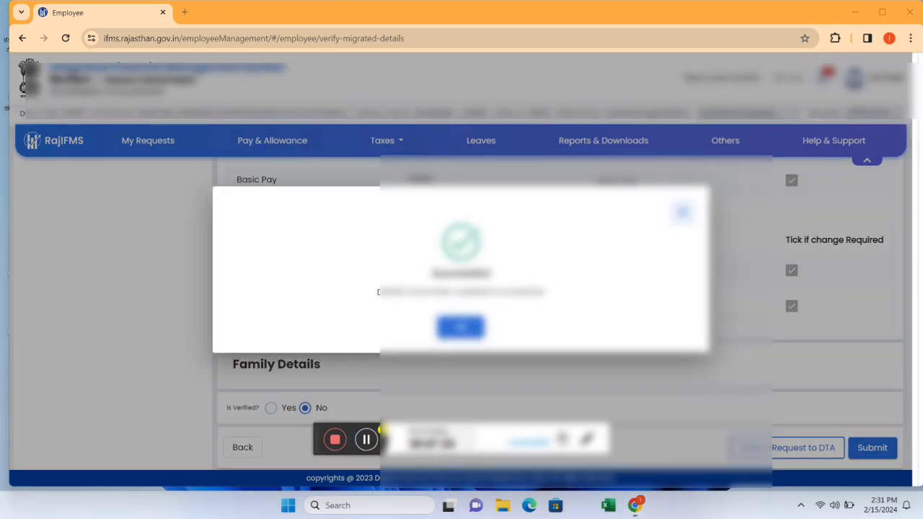
Step: Acknowledge the submission of the employee's details and check the verification status of the entries in the employee list
{"action": "left_click", "coordinate": [467, 332]}
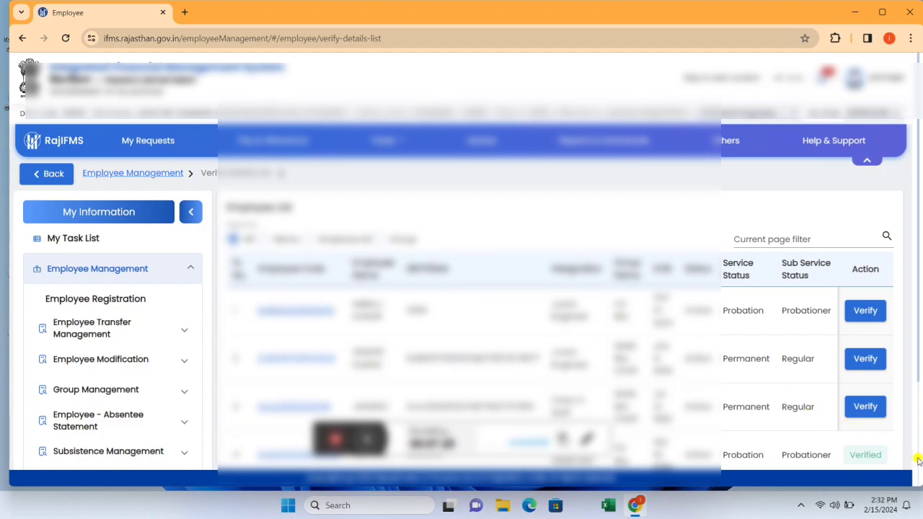
{"action": "scroll", "coordinate": [919, 460], "scroll_direction": "down", "scroll_amount": 2}
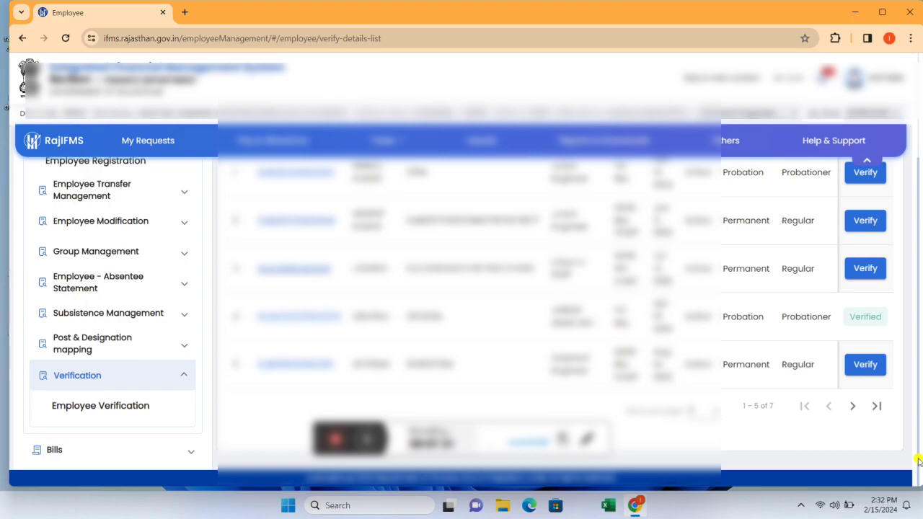